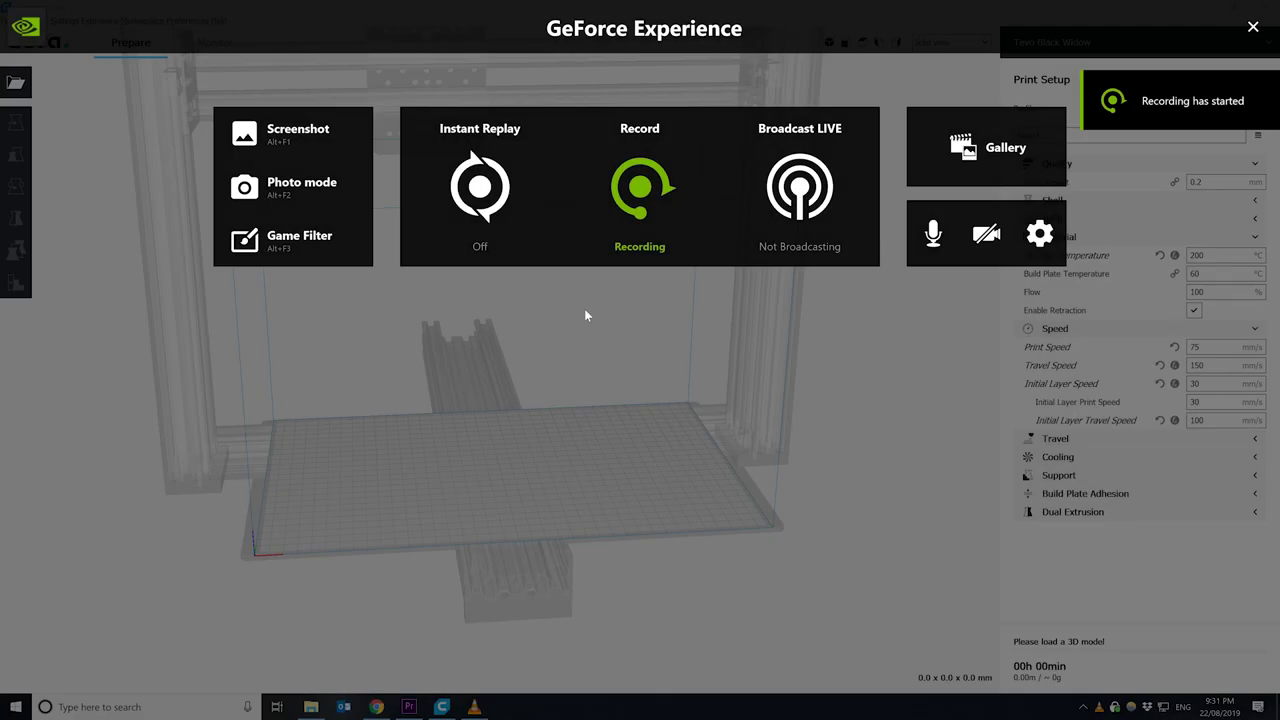
- Open the model file browser, enlarge it, and navigate to the Documents folder
key("alt+z")
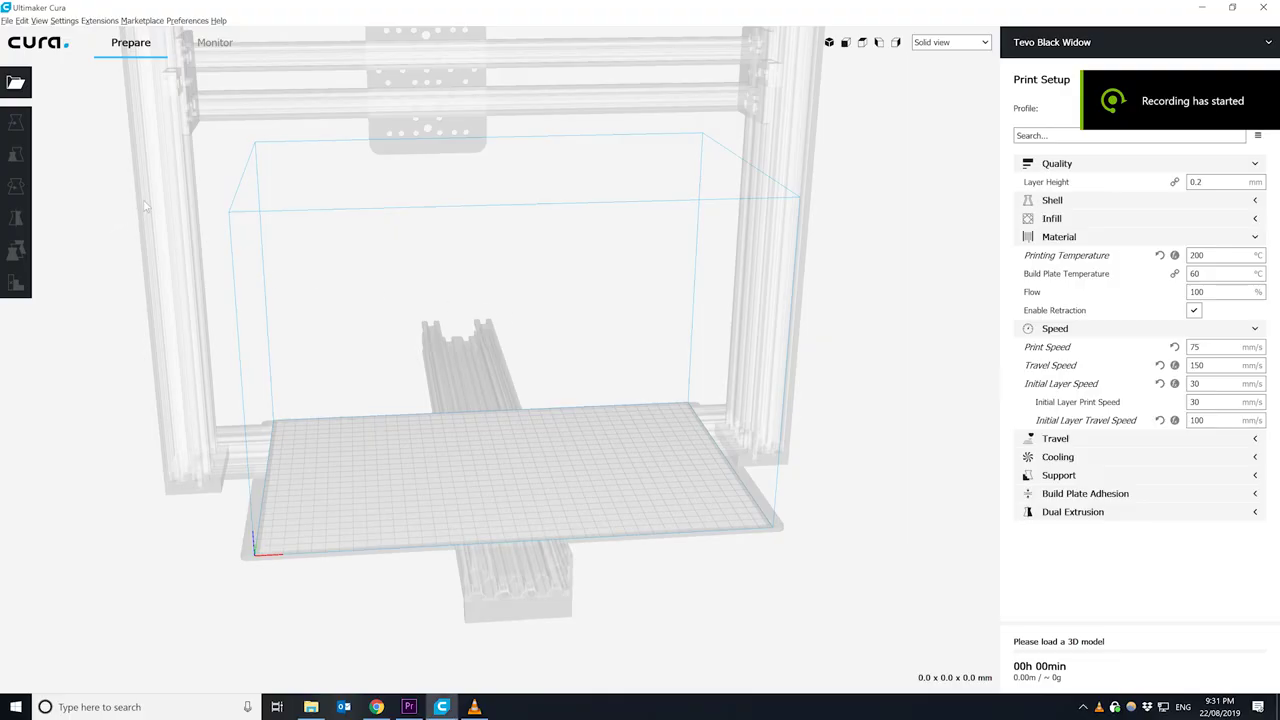
left_click(27, 86)
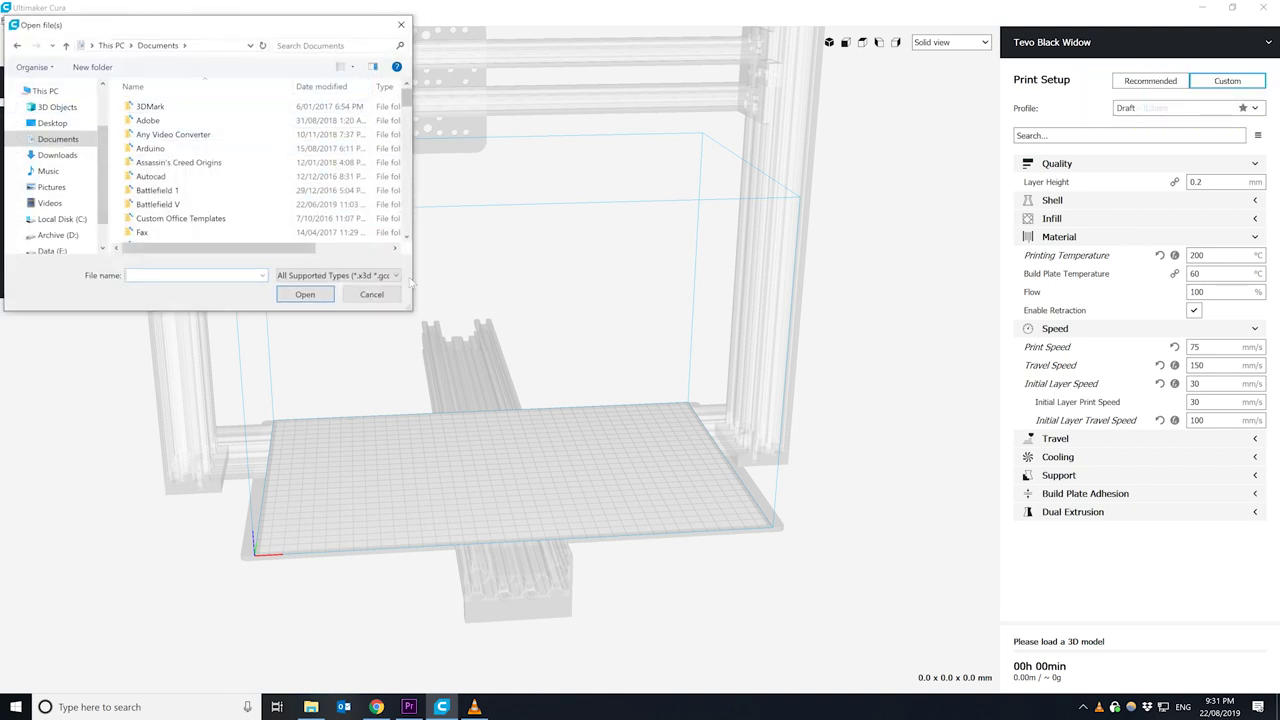
left_click_drag(410, 308, 777, 451)
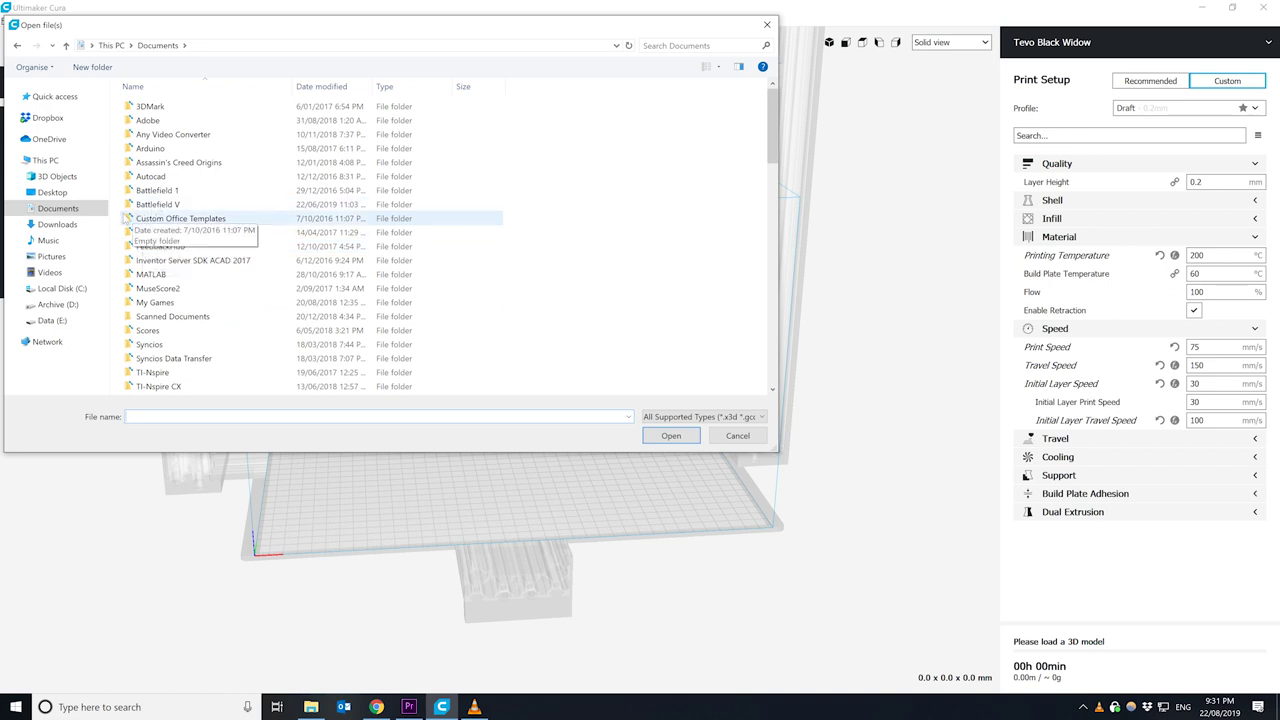
left_click(52, 192)
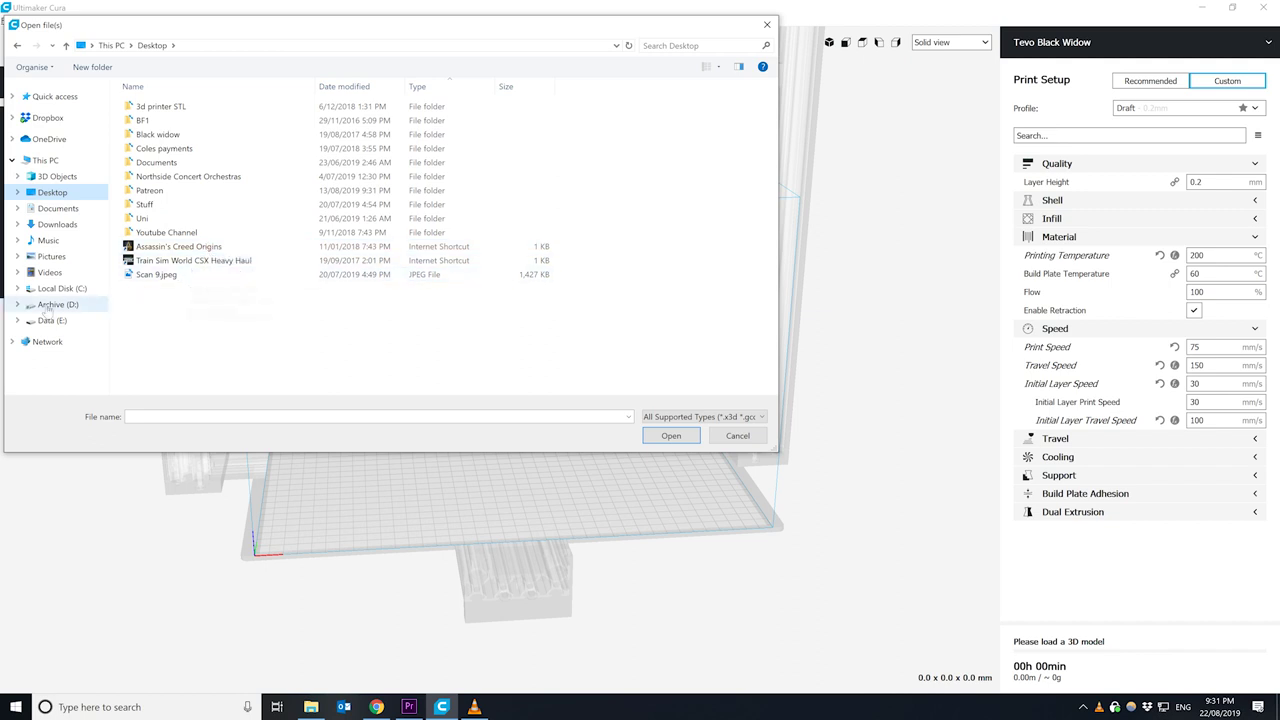
left_click(67, 228)
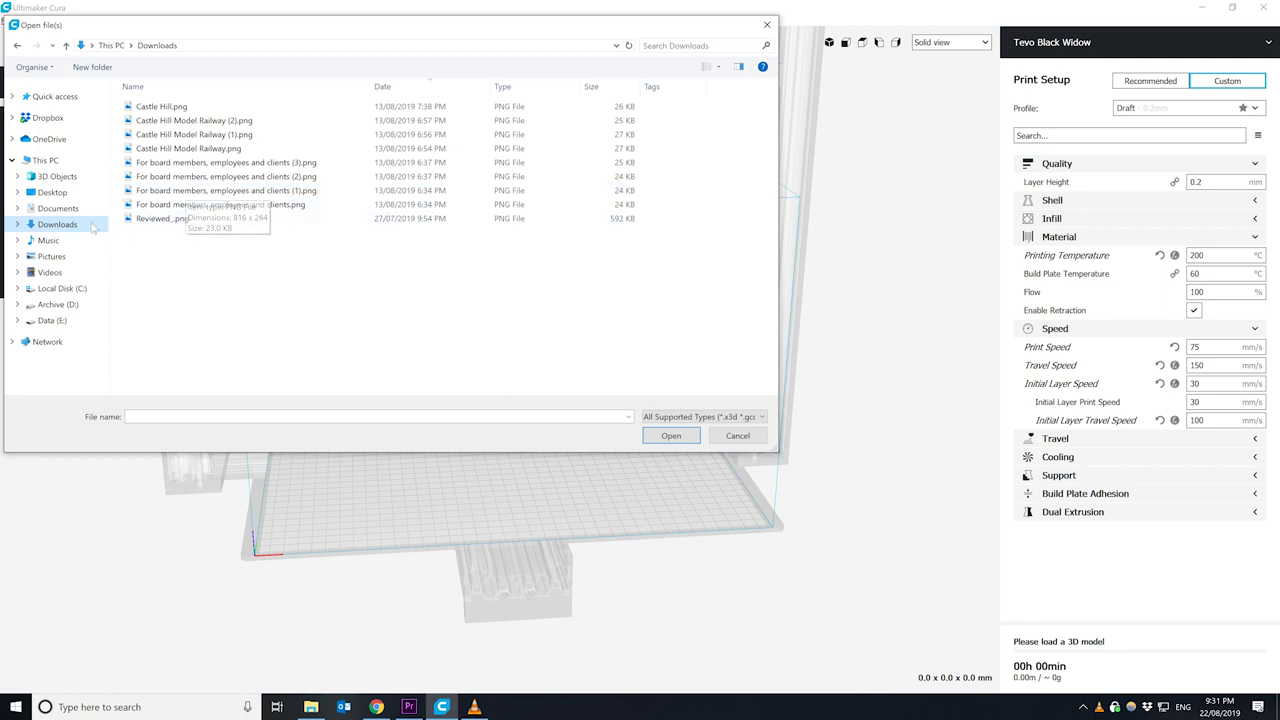
left_click(55, 208)
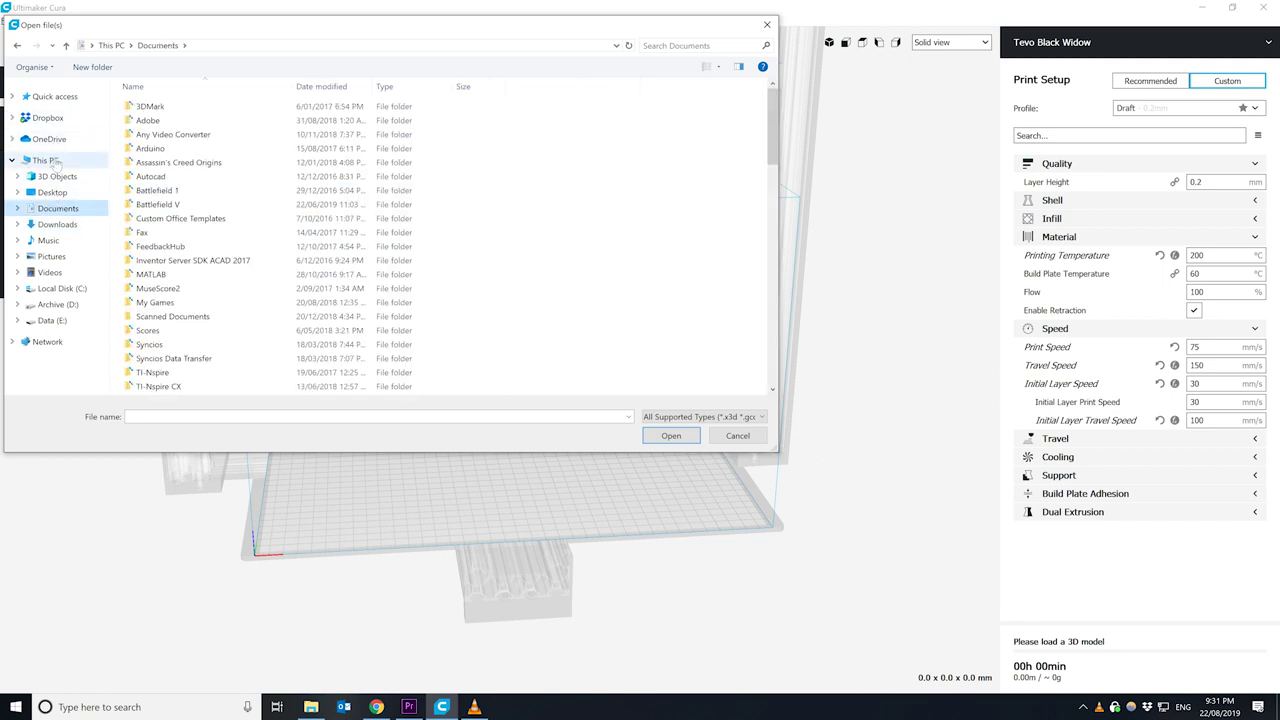
left_click(52, 192)
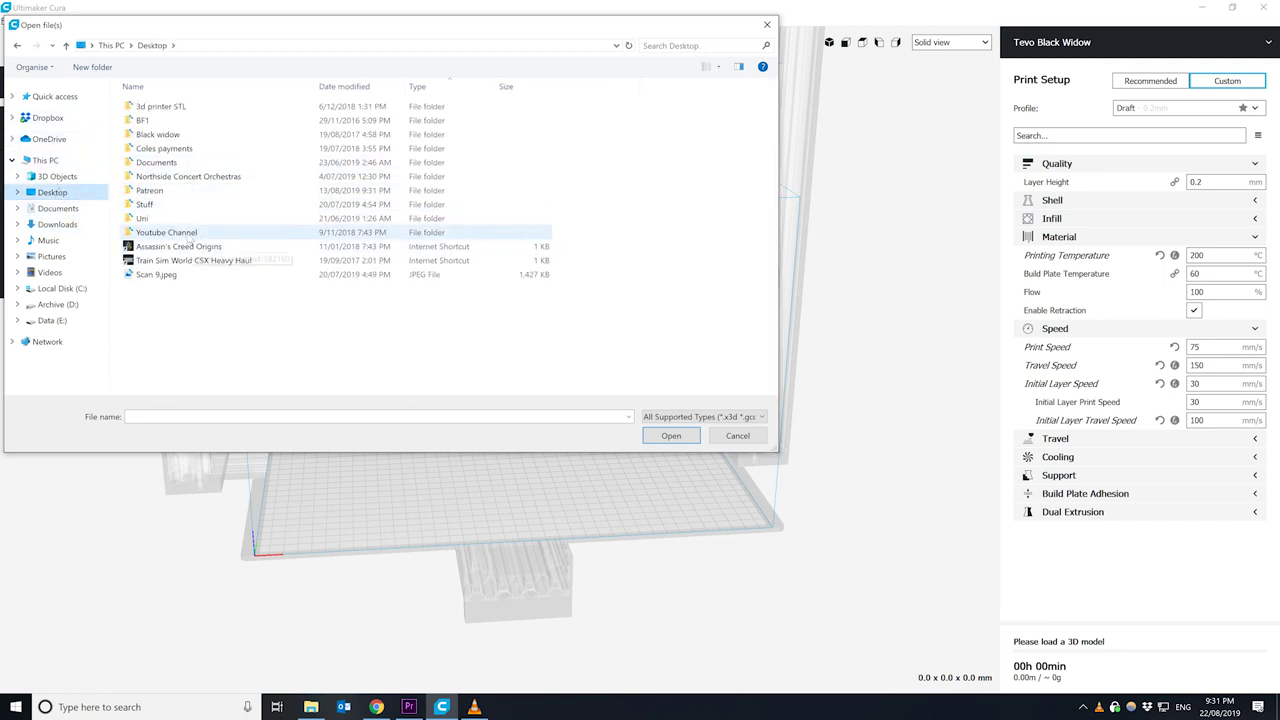
left_click(160, 106)
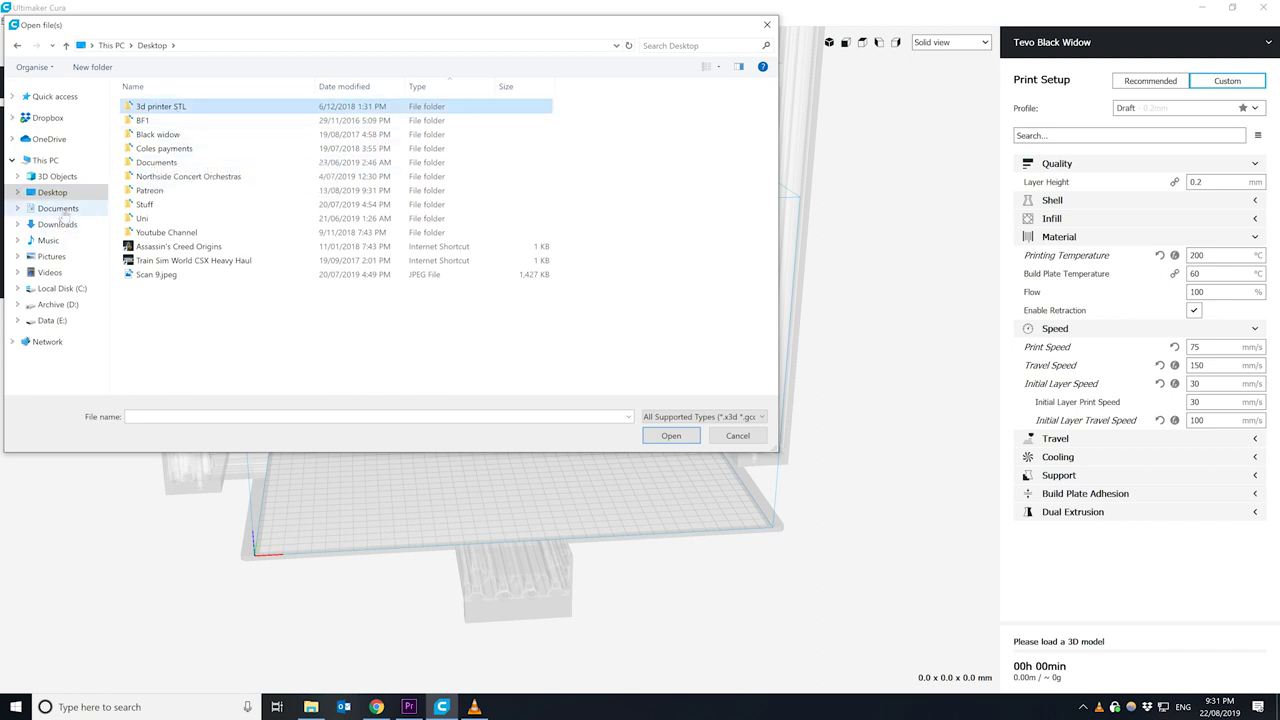
left_click(57, 208)
- Select Platform Skirt.stl and load it onto the build plate
scroll(215, 250, "down", 1)
scroll(215, 250, "down", 20)
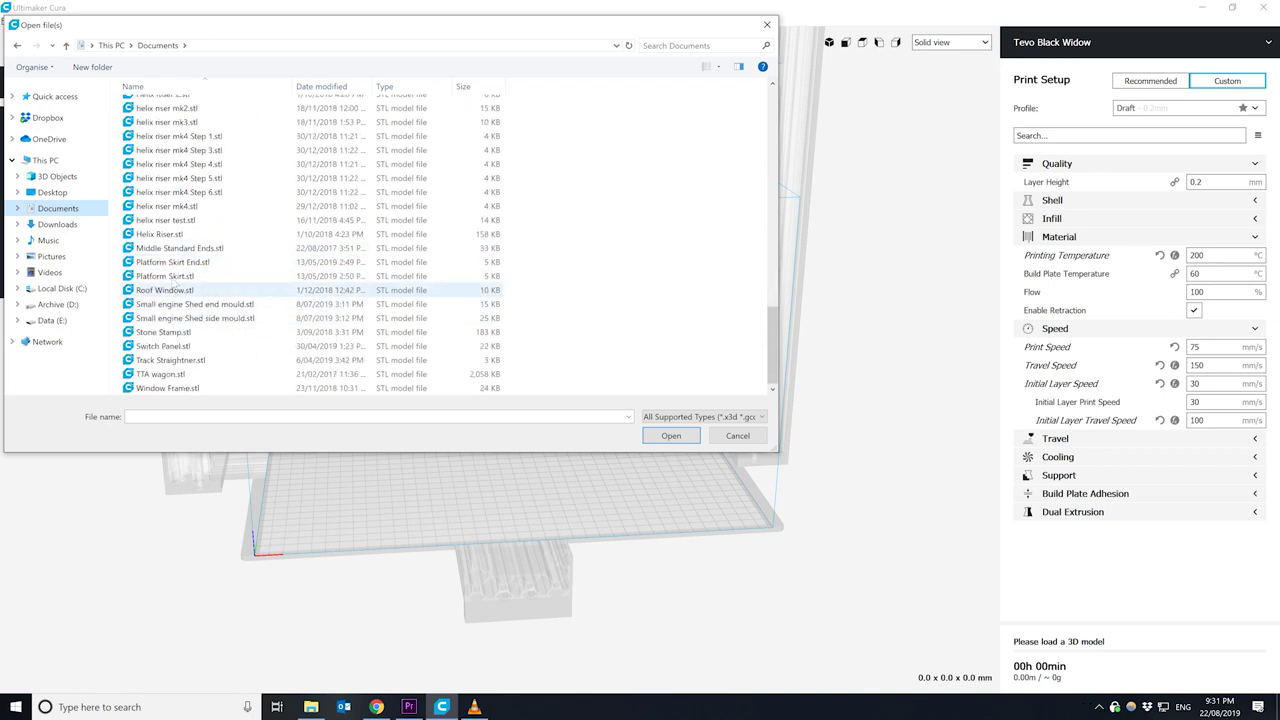
left_click(186, 277)
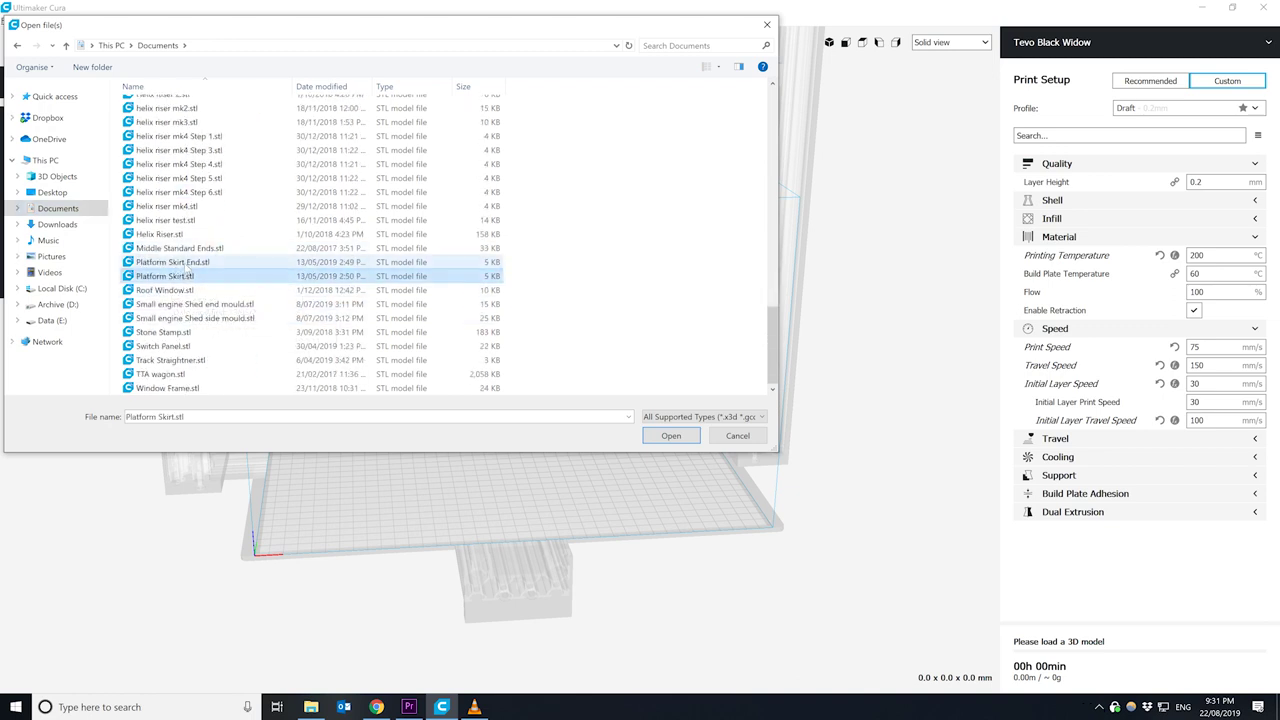
left_click(187, 263, "ctrl")
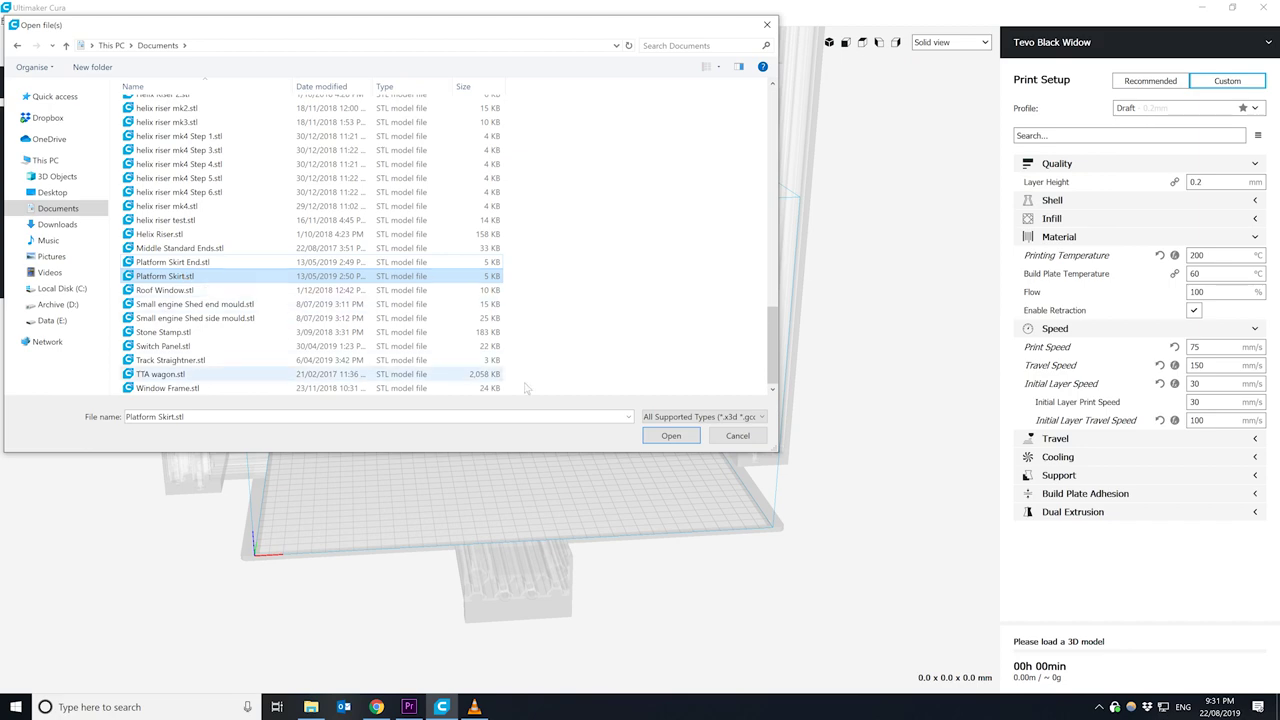
left_click(660, 437)
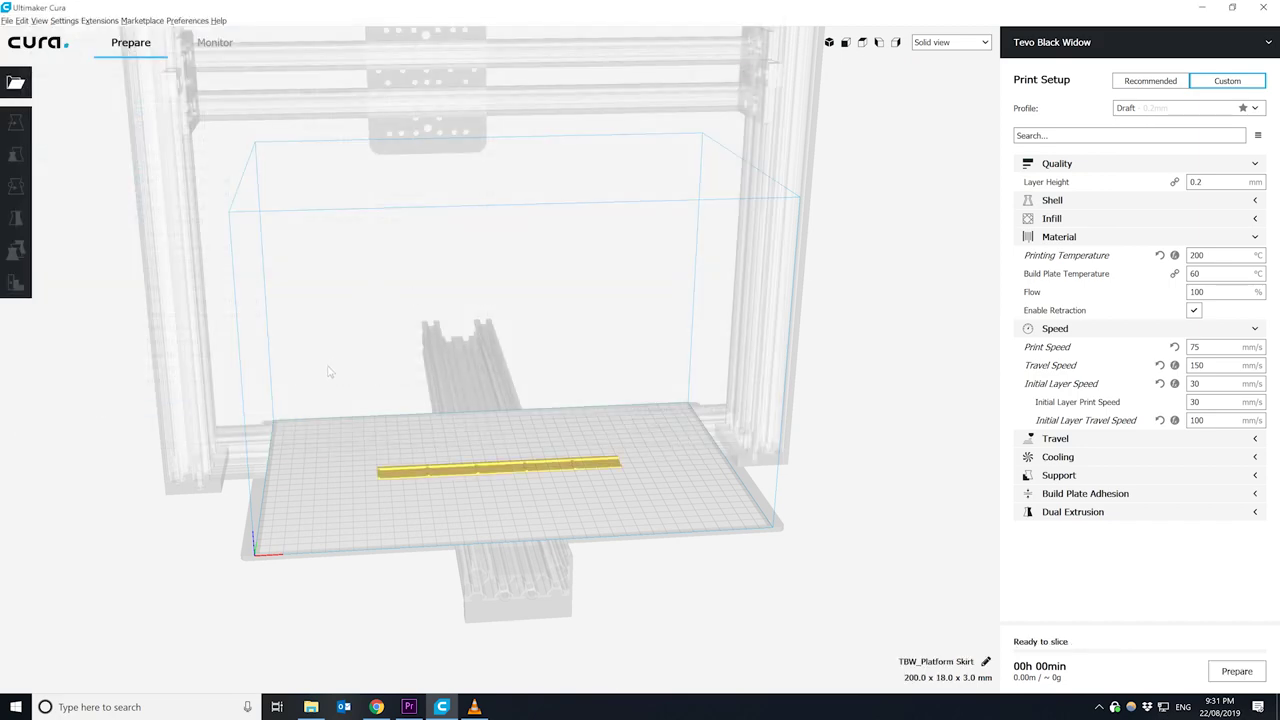
- Orbit to an angled view and zoom in on the yellow platform skirt model
right_click_drag(487, 521, 488, 450)
scroll(506, 510, "up", 5)
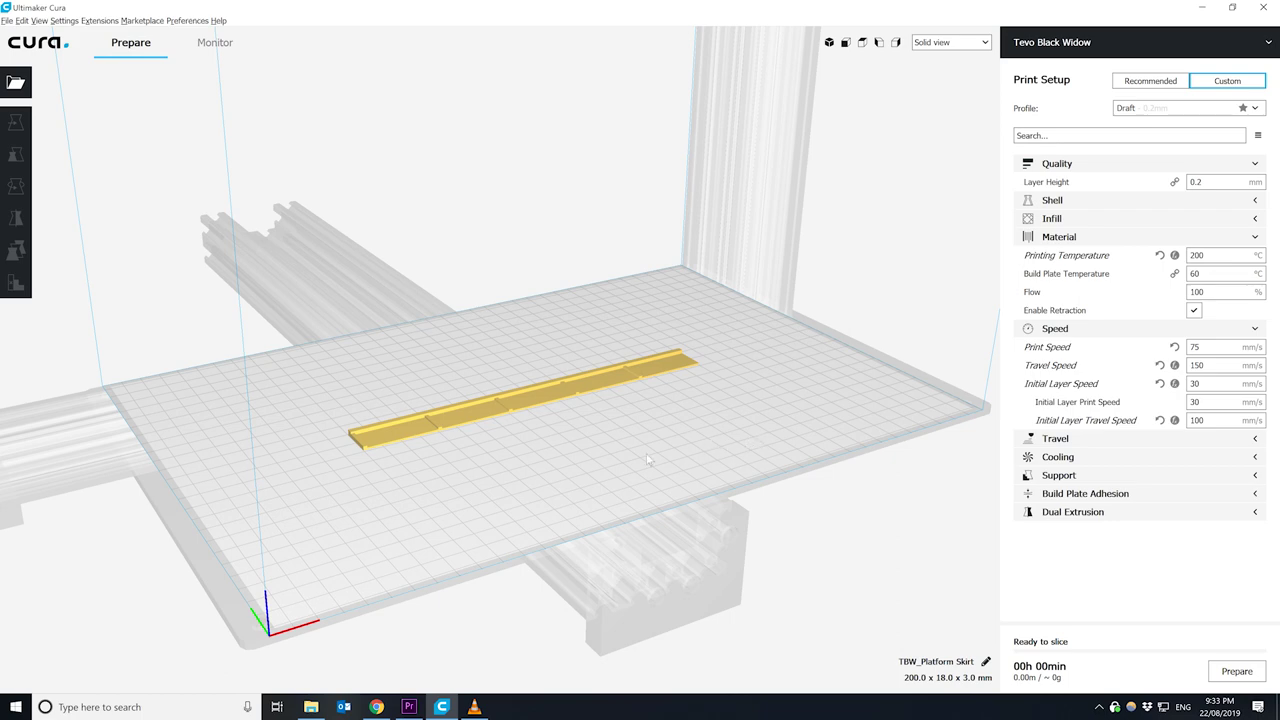
- Rotate the platform skirt and slide it along Y to about X -0.898, Y 0.5467 mm
left_click(480, 421)
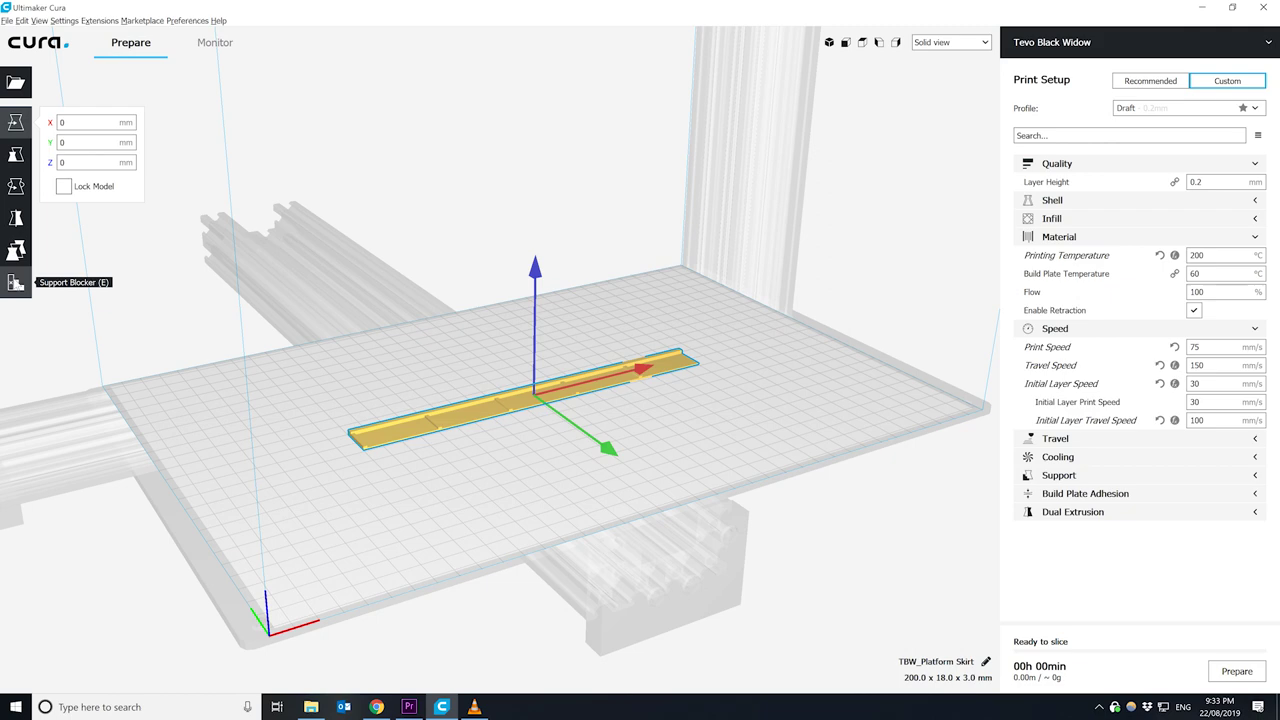
left_click(15, 187)
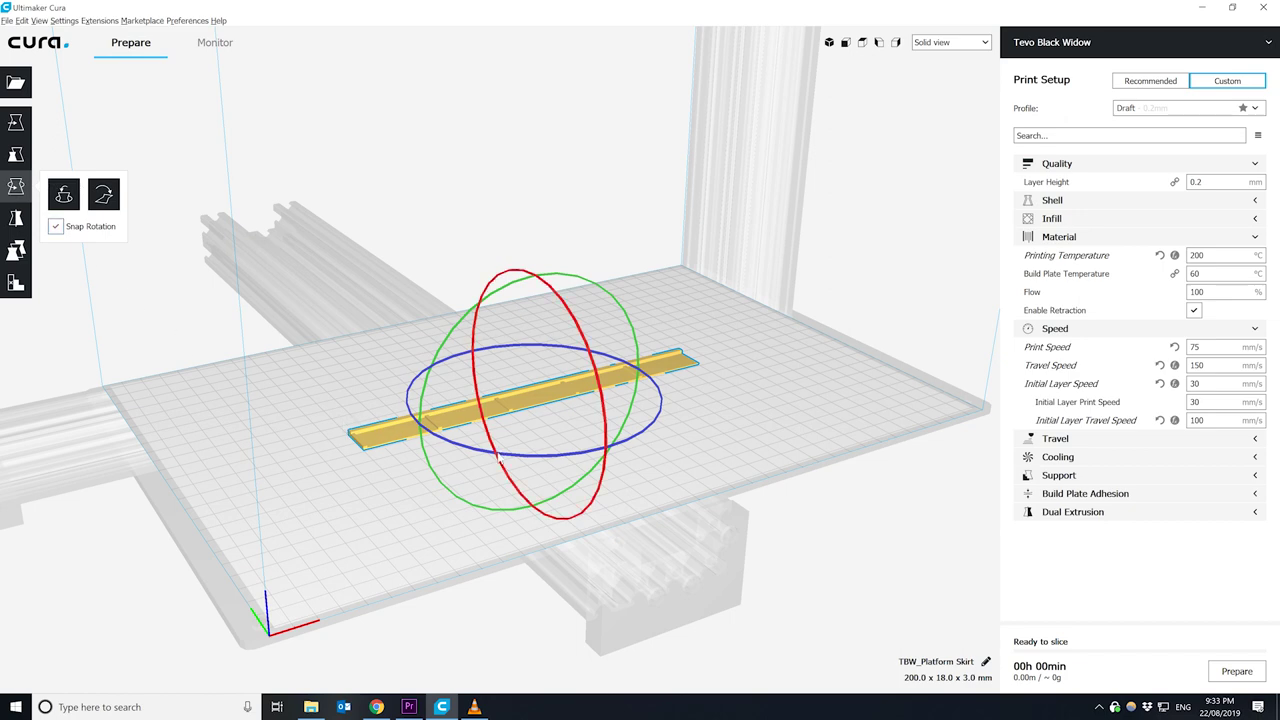
mouse_move(486, 455)
left_mouse_down()
mouse_move(446, 449)
mouse_move(485, 456)
left_mouse_up()
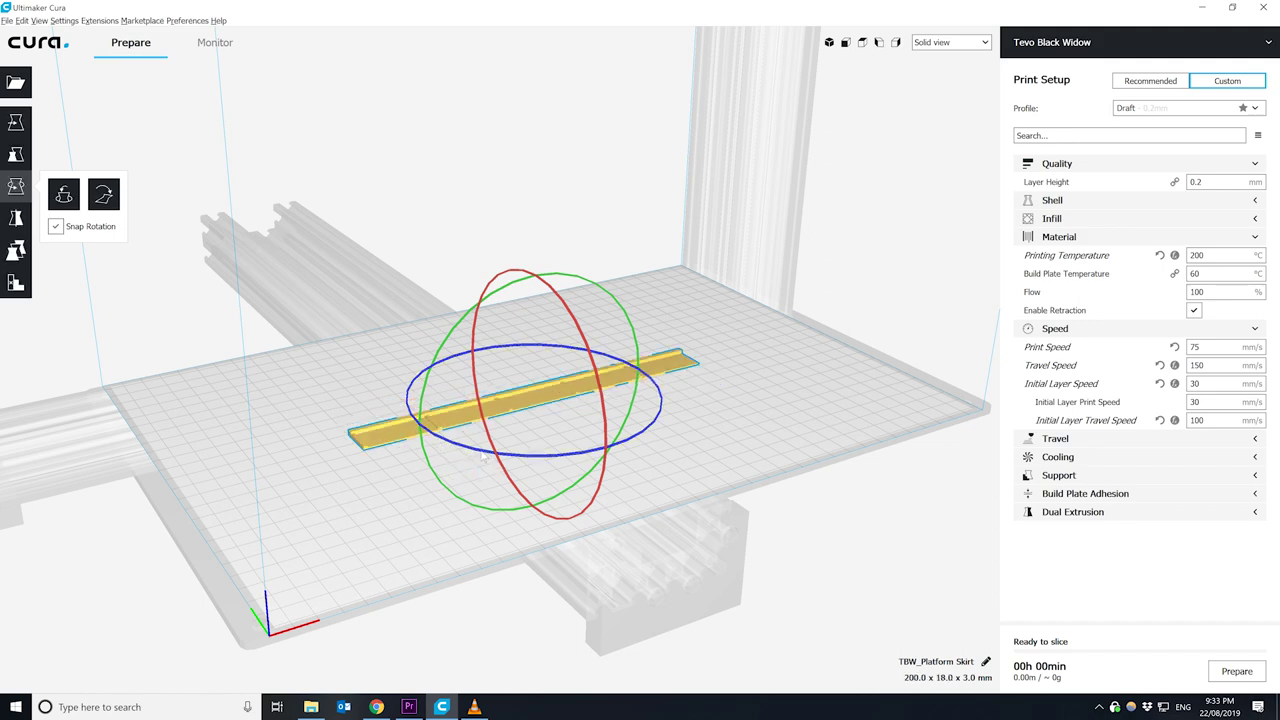
left_click(15, 123)
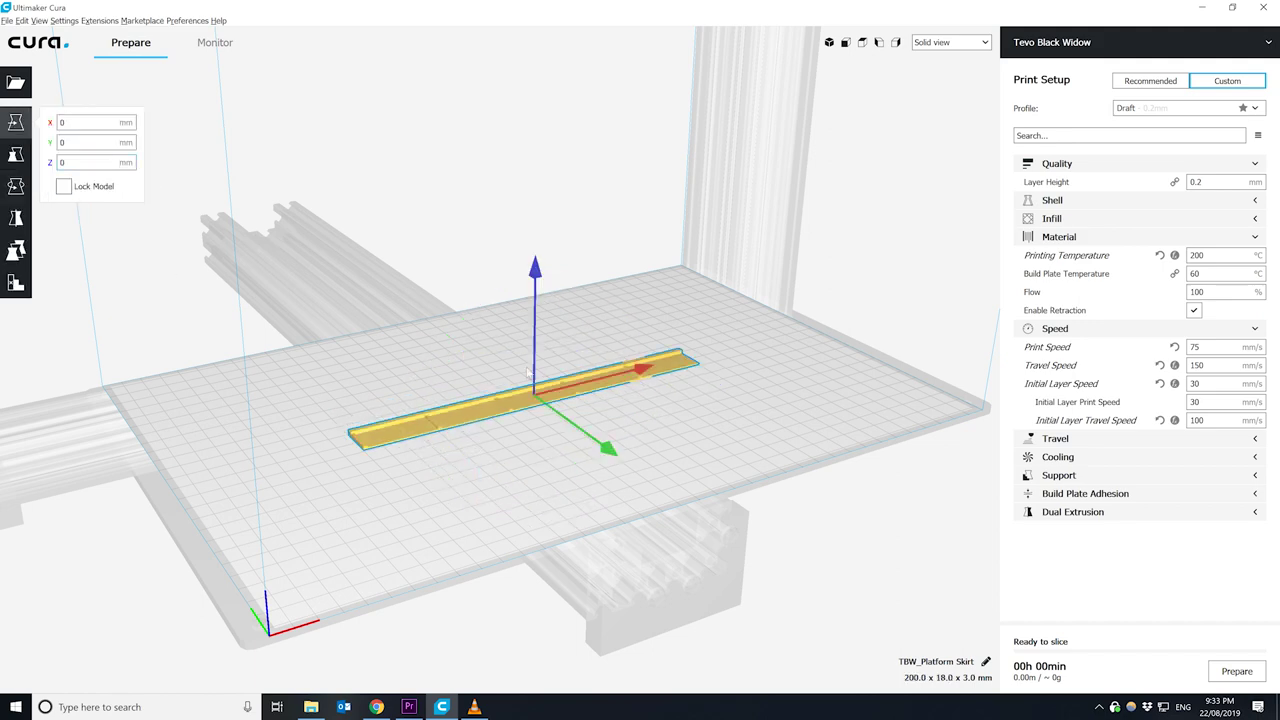
left_click_drag(602, 450, 502, 405)
left_click(506, 454)
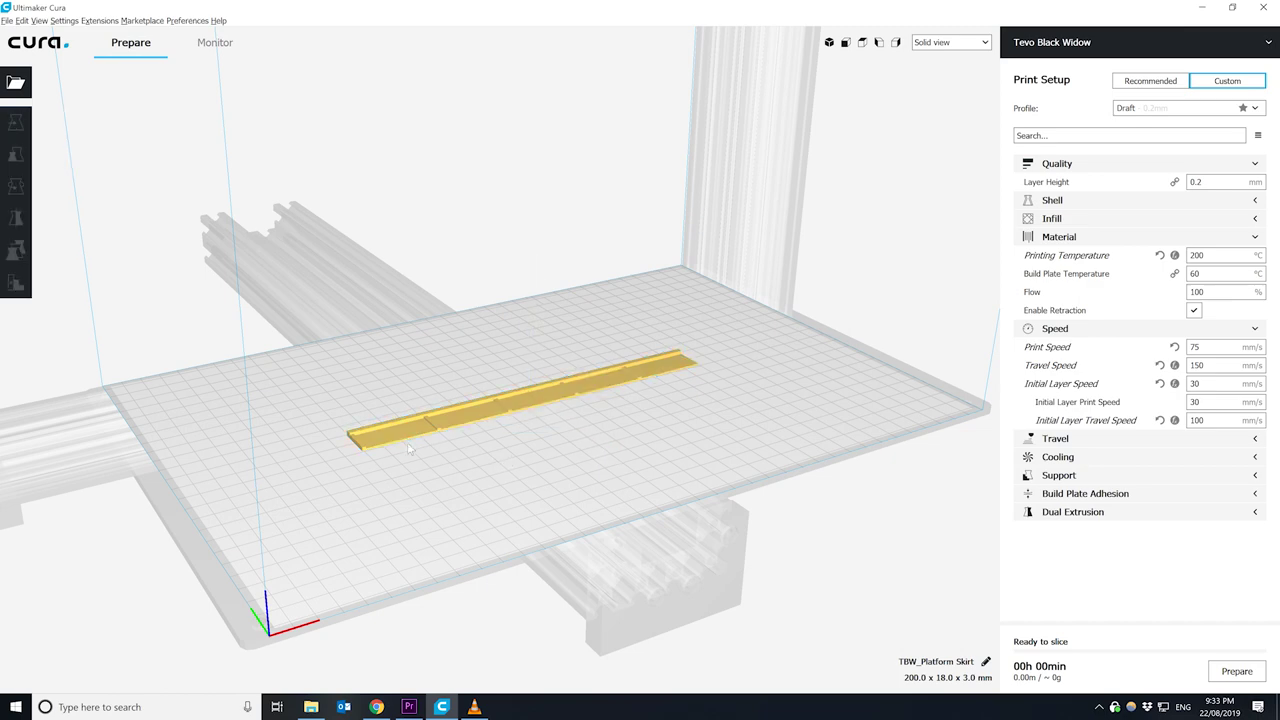
left_click(432, 437)
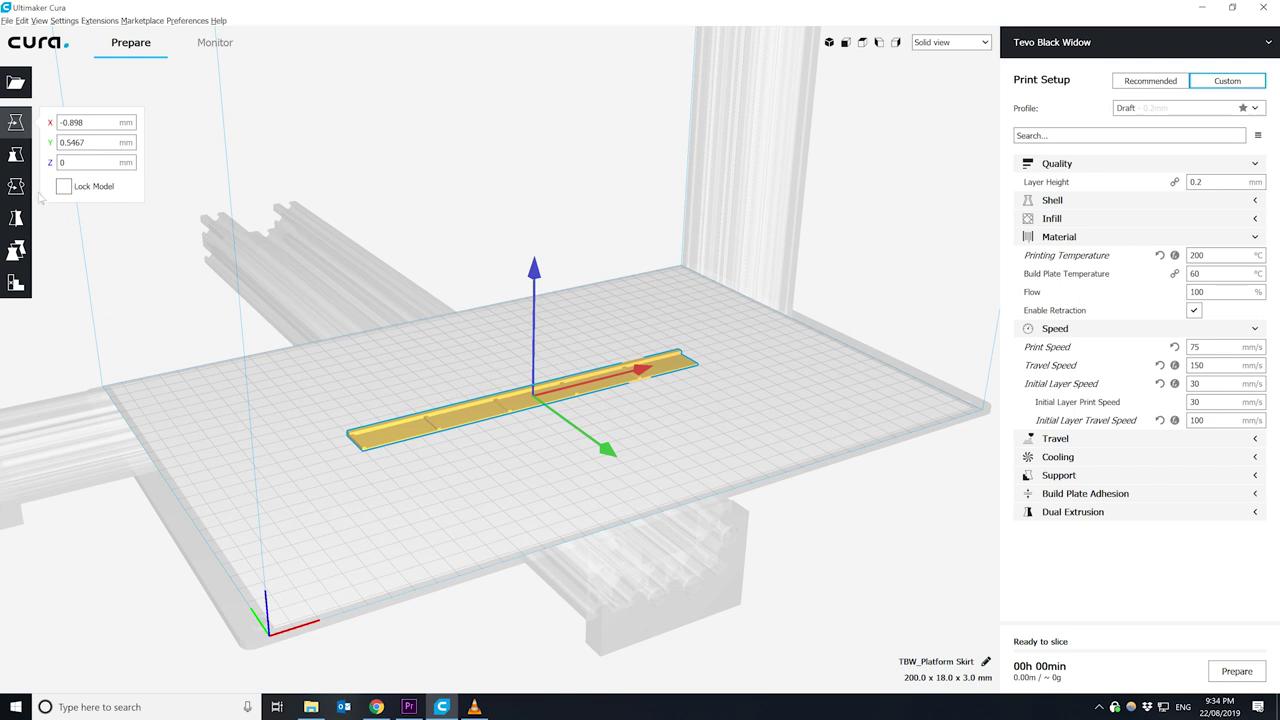
left_click(17, 156)
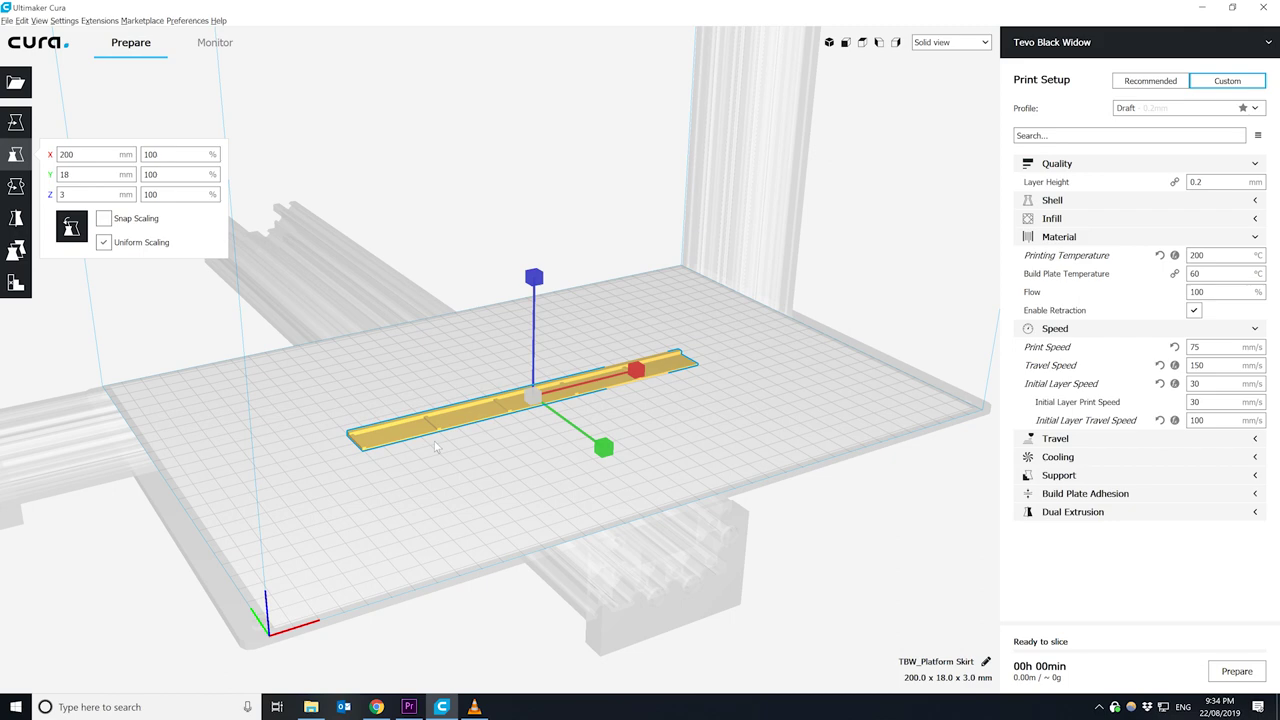
- Rotate the platform skirt about 30° on the build plate
left_click(16, 125)
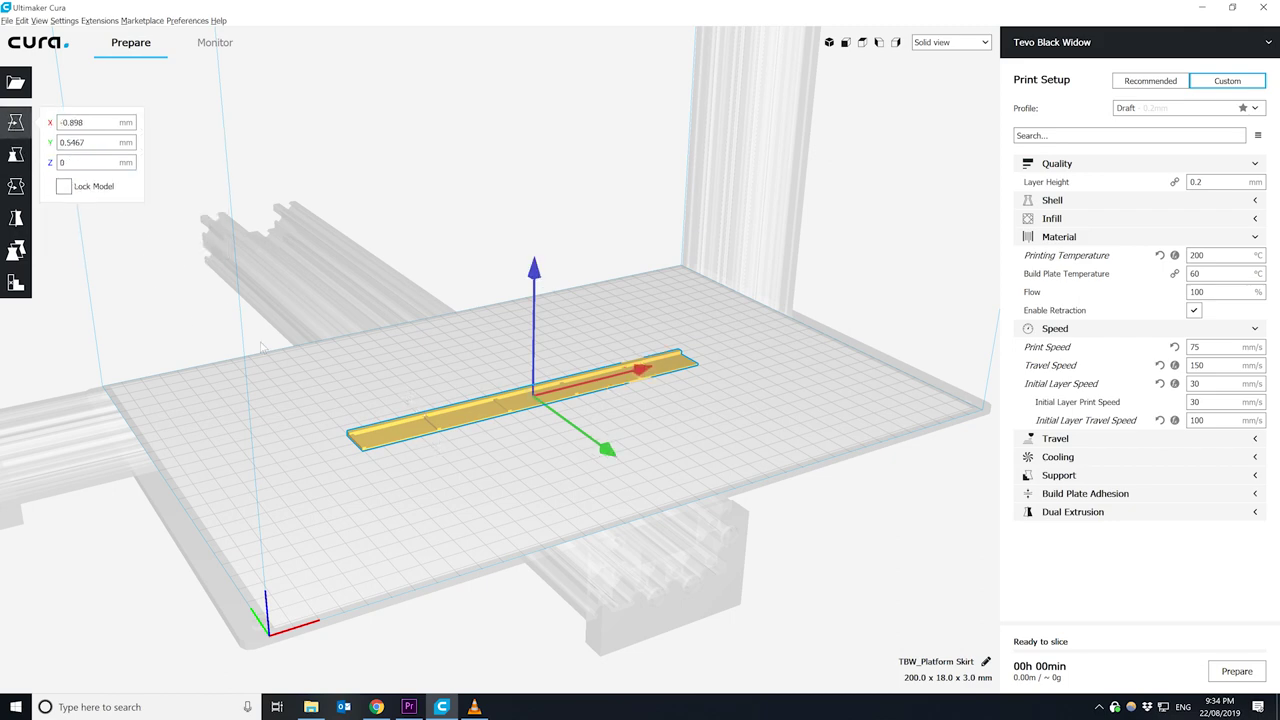
left_click(16, 186)
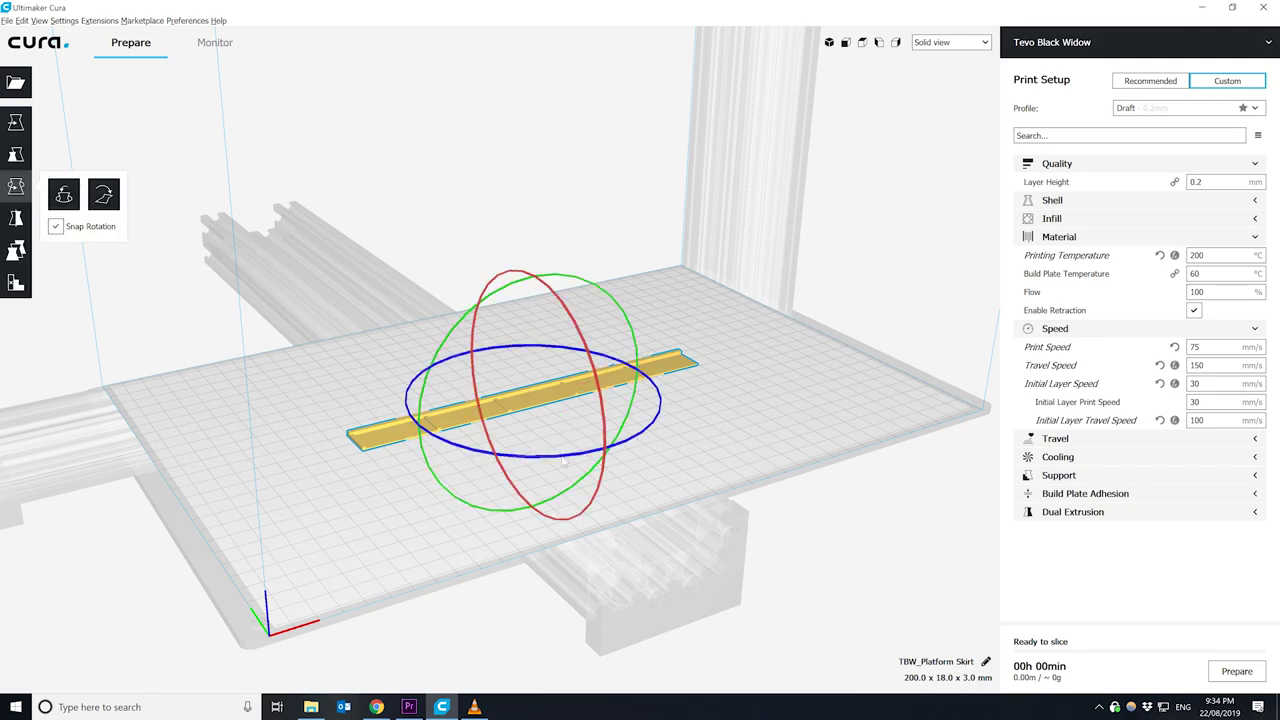
mouse_move(572, 457)
left_mouse_down()
mouse_move(692, 455)
mouse_move(570, 462)
left_mouse_up()
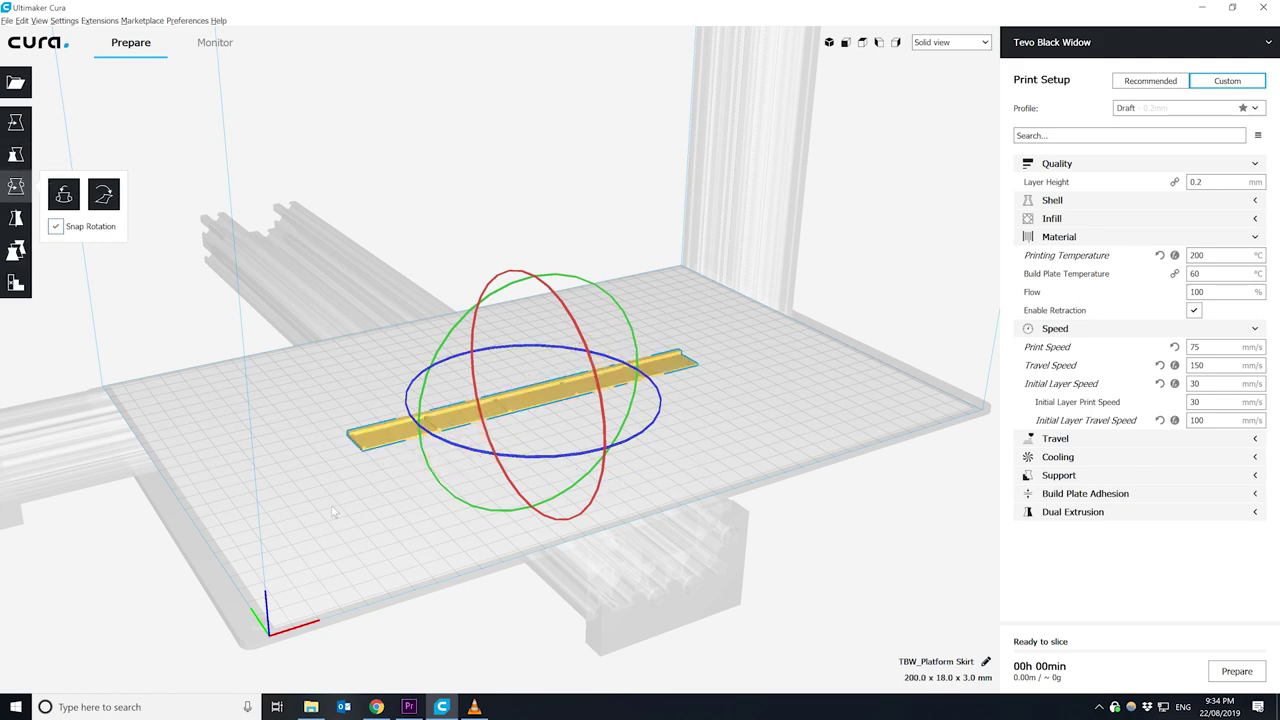
- Reselect the model in the Scale tool and turn off uniform scaling
left_click(398, 524)
left_click(369, 431)
left_click(15, 155)
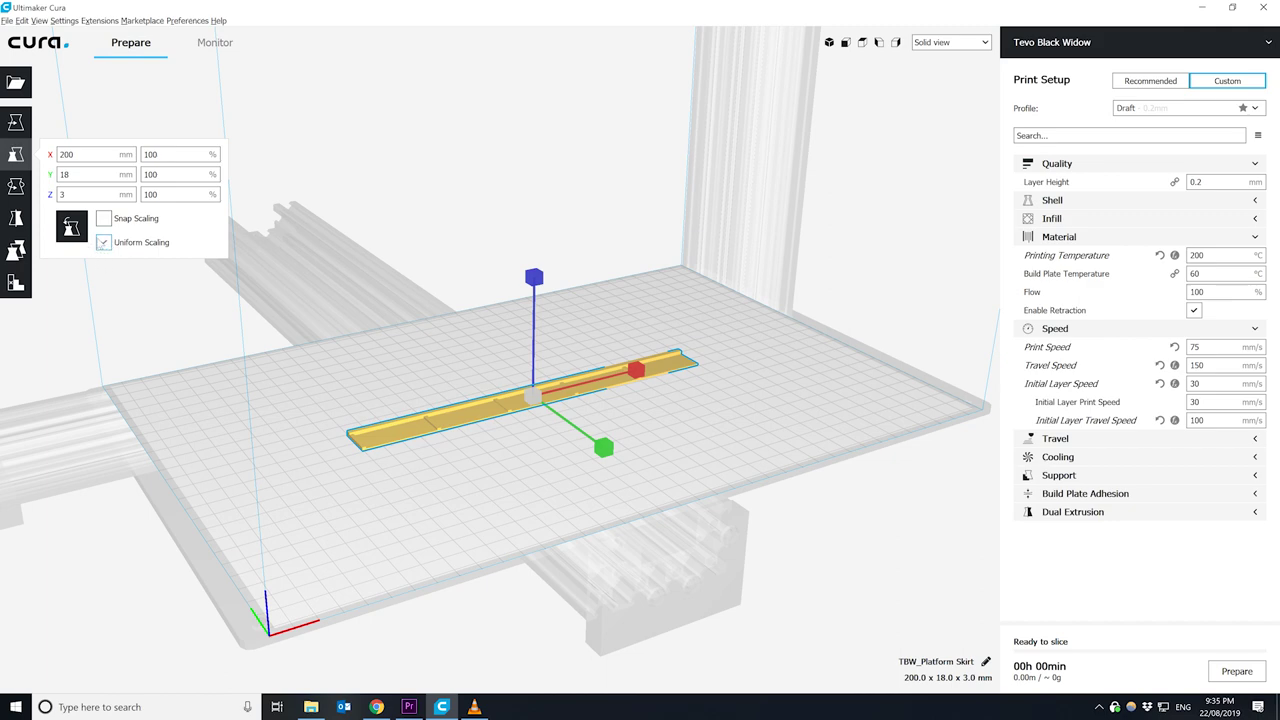
left_click(103, 242)
- Apply the 4 mm height and change the model's Y size from 18 to 19 mm
key("Return")
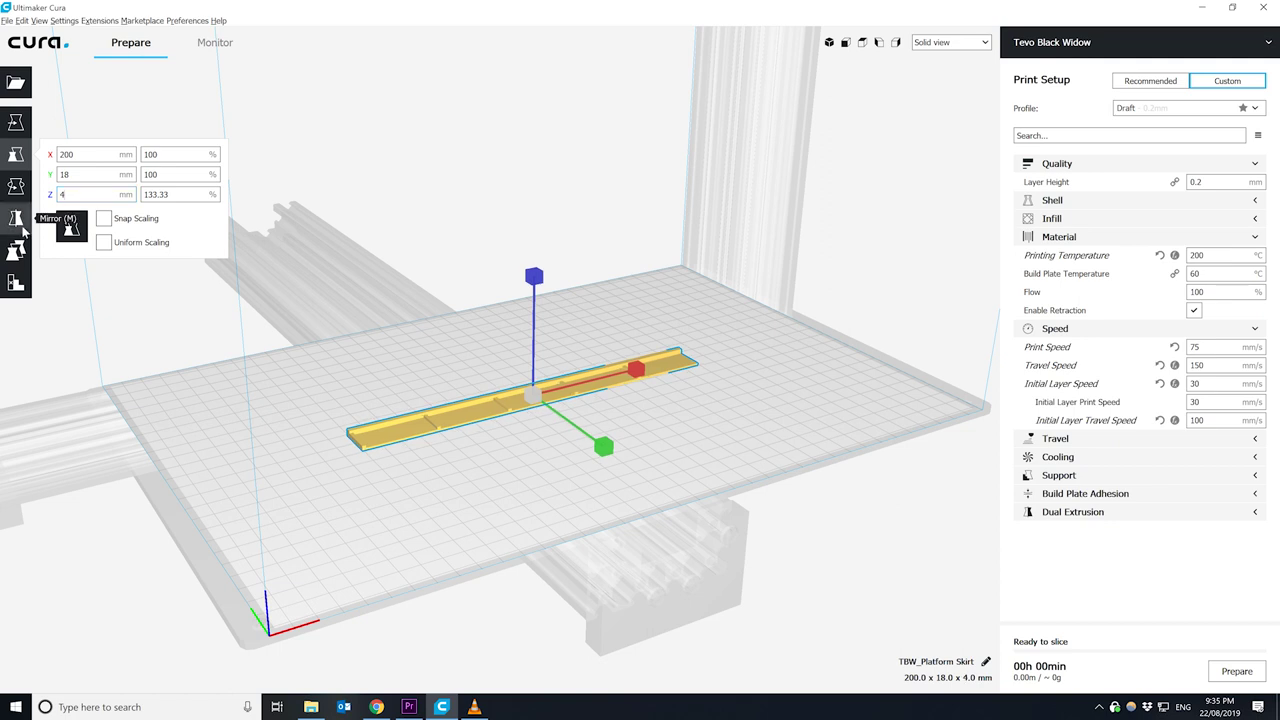
left_click(519, 441)
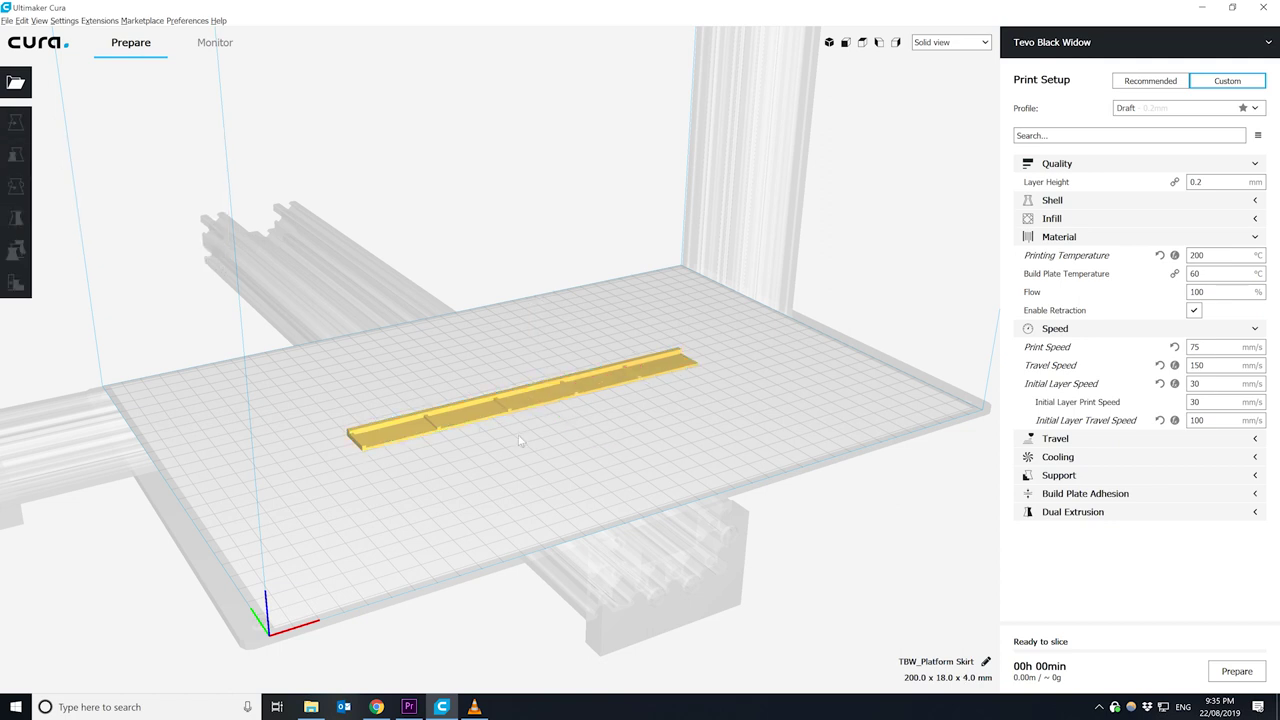
left_click(480, 422)
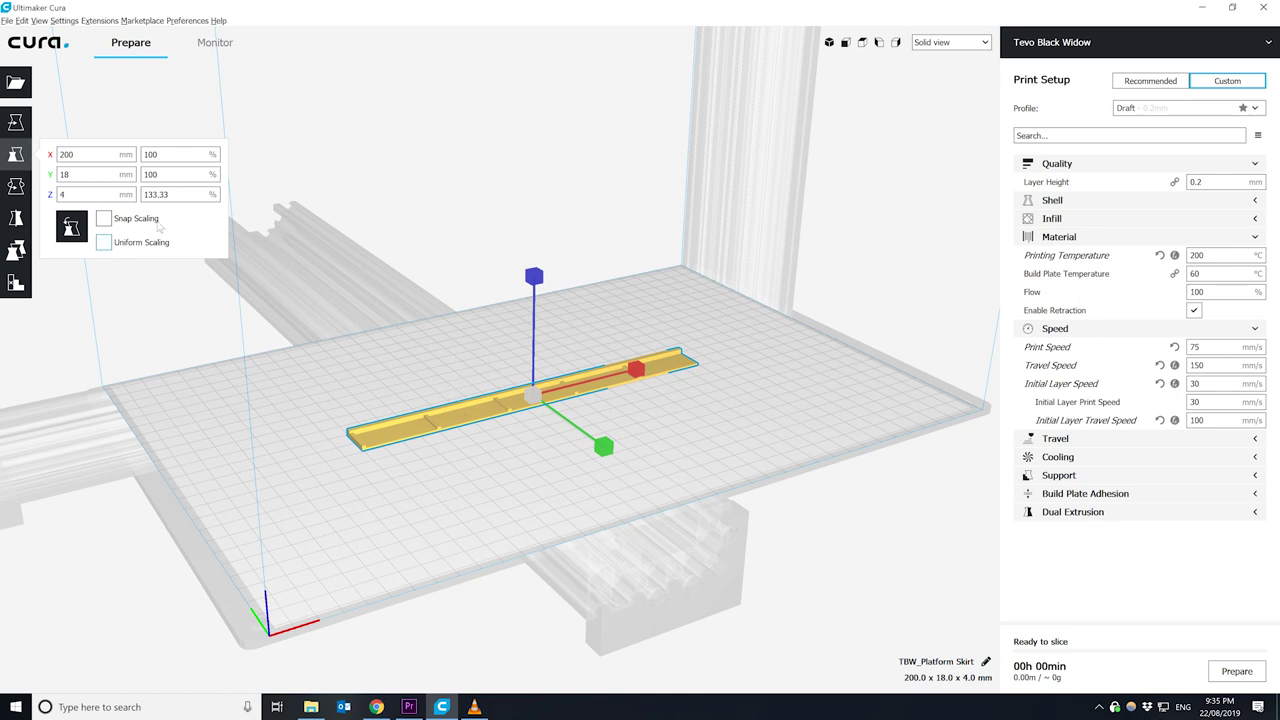
left_click(90, 175)
left_click_drag(67, 175, 57, 183)
type("19")
- Orbit to a side view and reselect the model to check its new dimensions
left_click(443, 384)
mouse_move(453, 430)
right_mouse_down()
mouse_move(672, 418)
mouse_move(437, 435)
right_mouse_up()
scroll(437, 435, "up", 5)
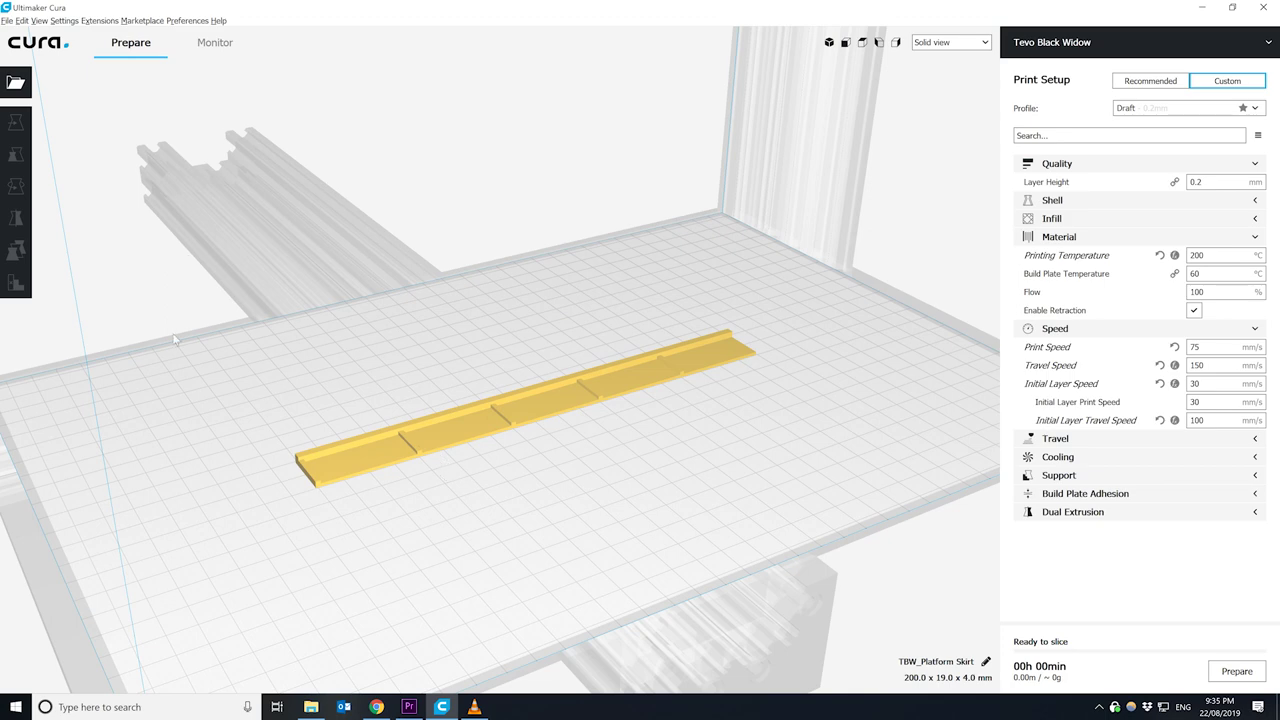
left_click(403, 462)
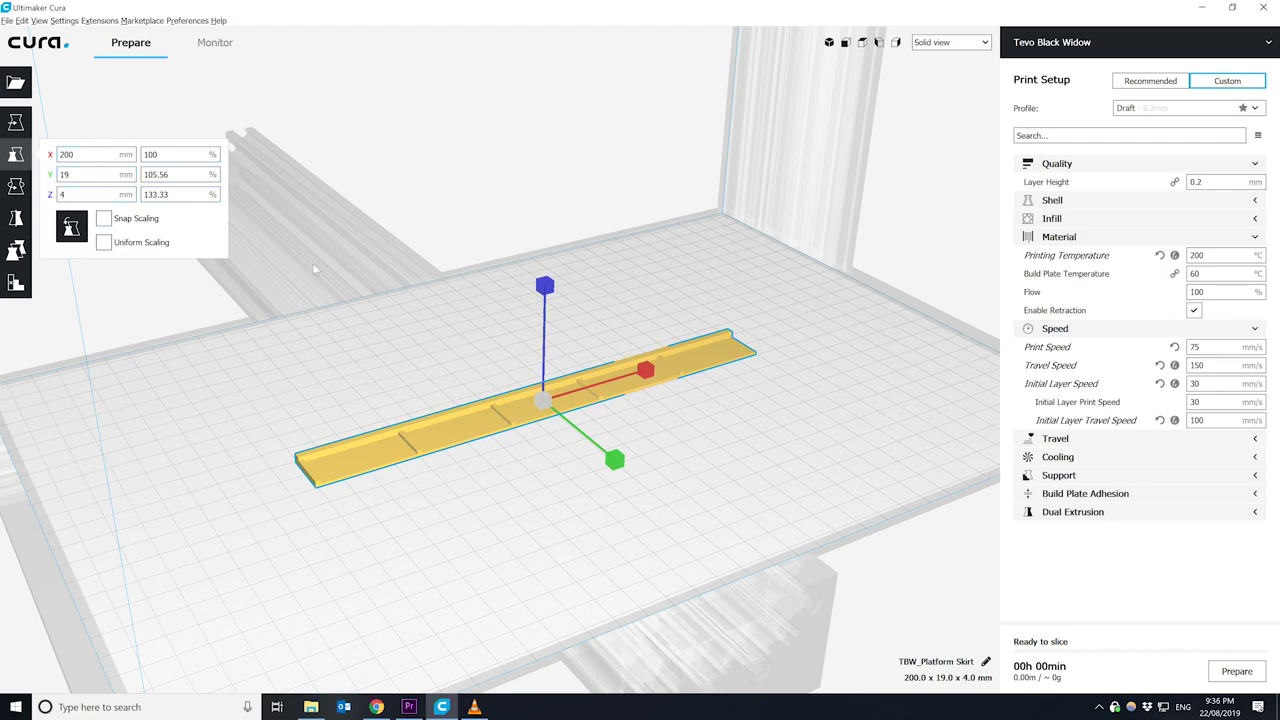
left_click(378, 283)
left_click(377, 464)
key("BackSpace")
key("BackSpace")
key("BackSpace")
type("180")
key("BackSpace")
key("BackSpace")
type("50")
key("Return")
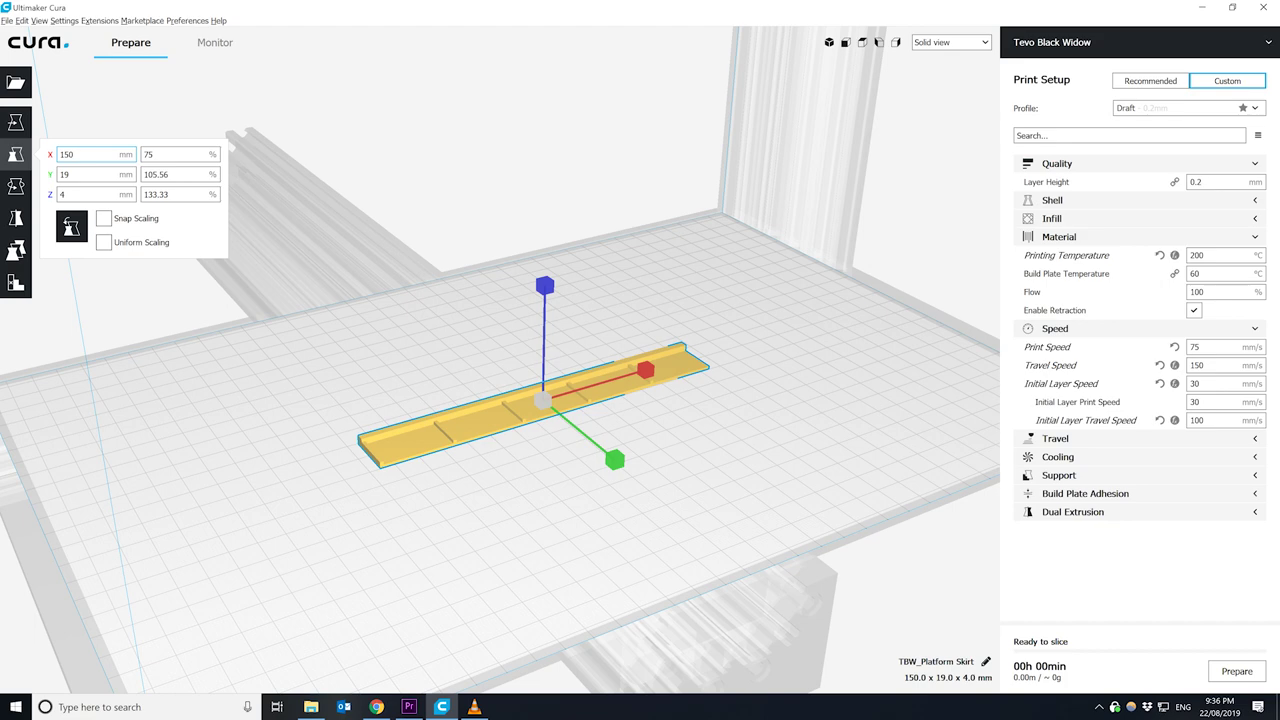
key("BackSpace")
key("BackSpace")
key("BackSpace")
type("200")
key("Return")
left_click(238, 279)
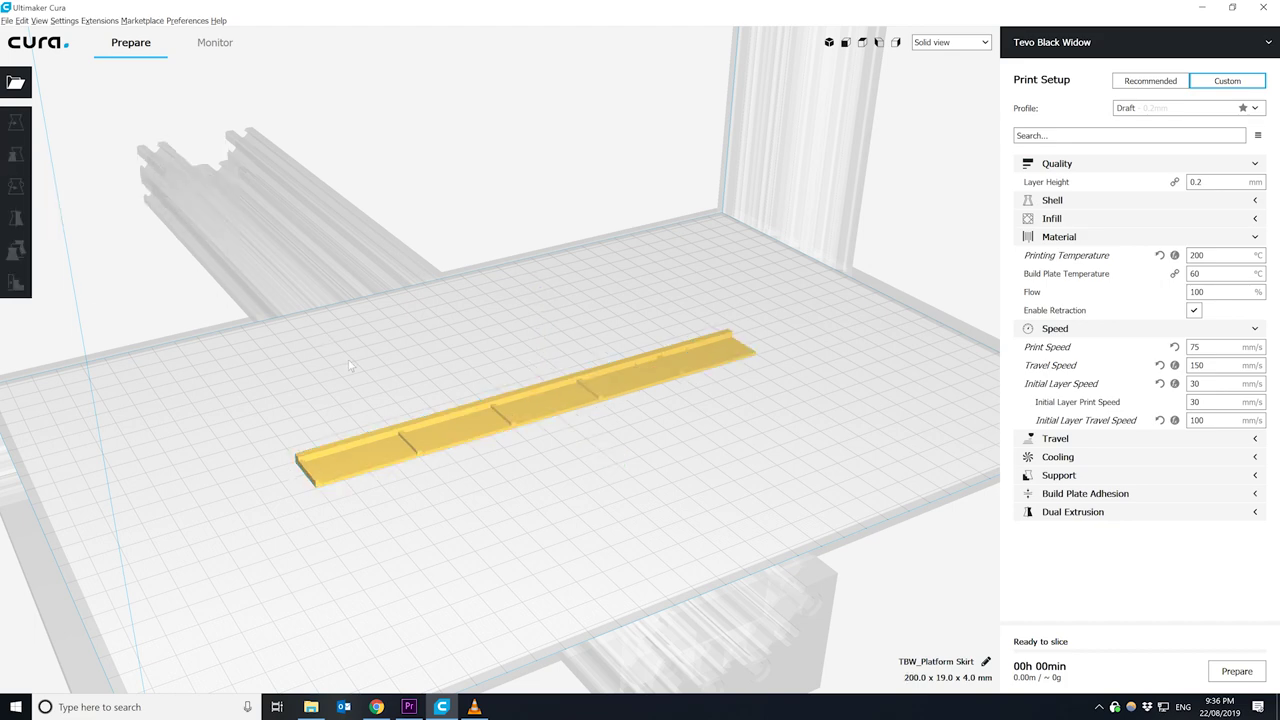
- Orbit and tilt the view so the platform skirt lies lengthwise, then start a settings search
right_click_drag(285, 511, 336, 509)
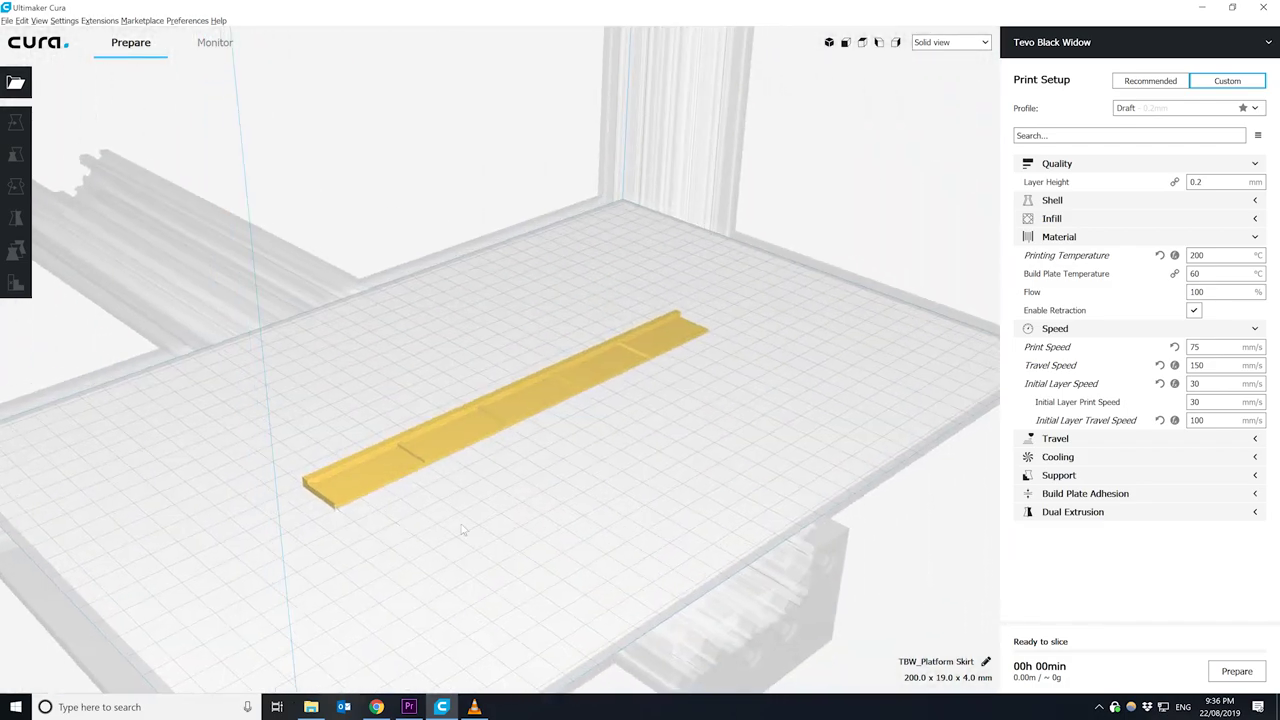
right_click_drag(466, 528, 385, 518)
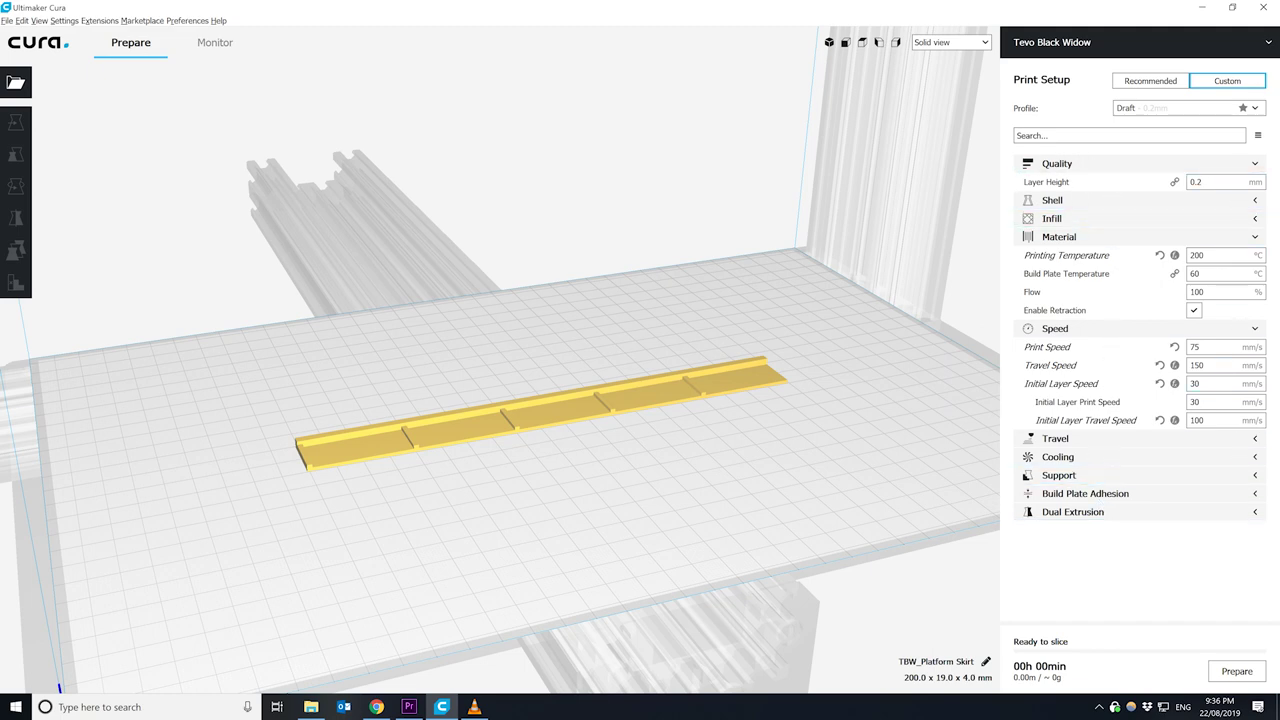
left_click(1100, 135)
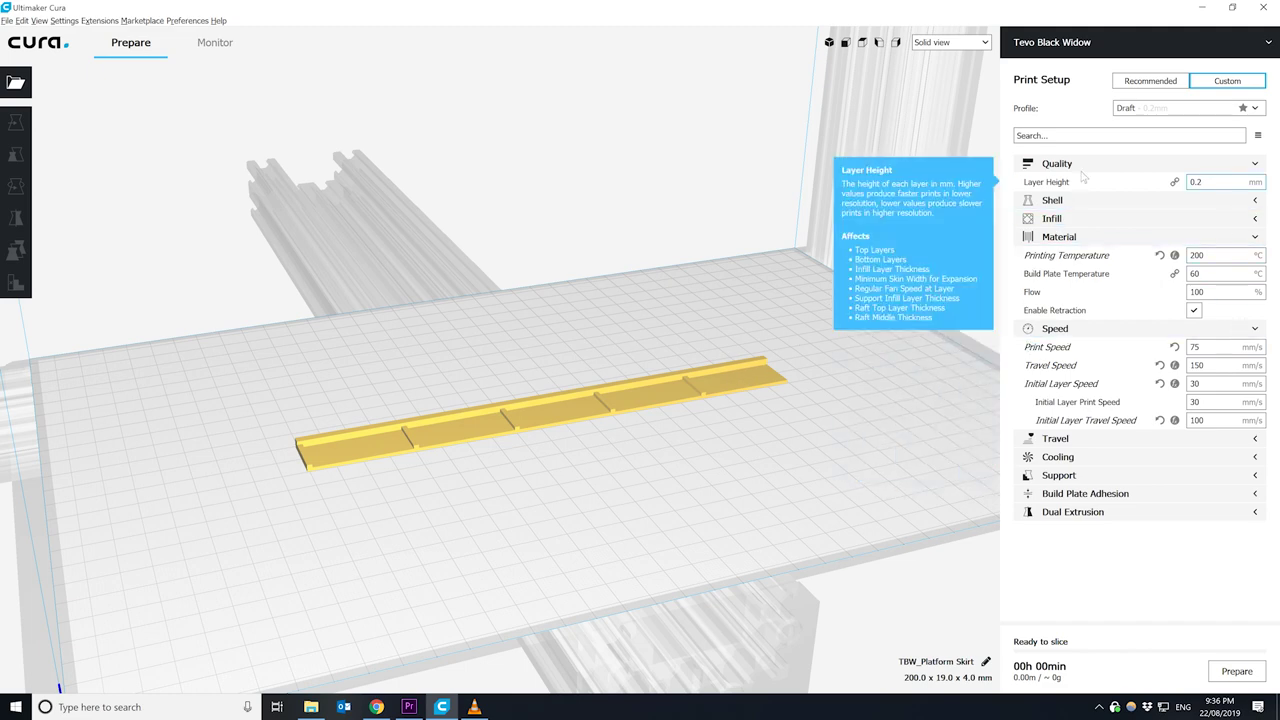
left_click(1129, 110)
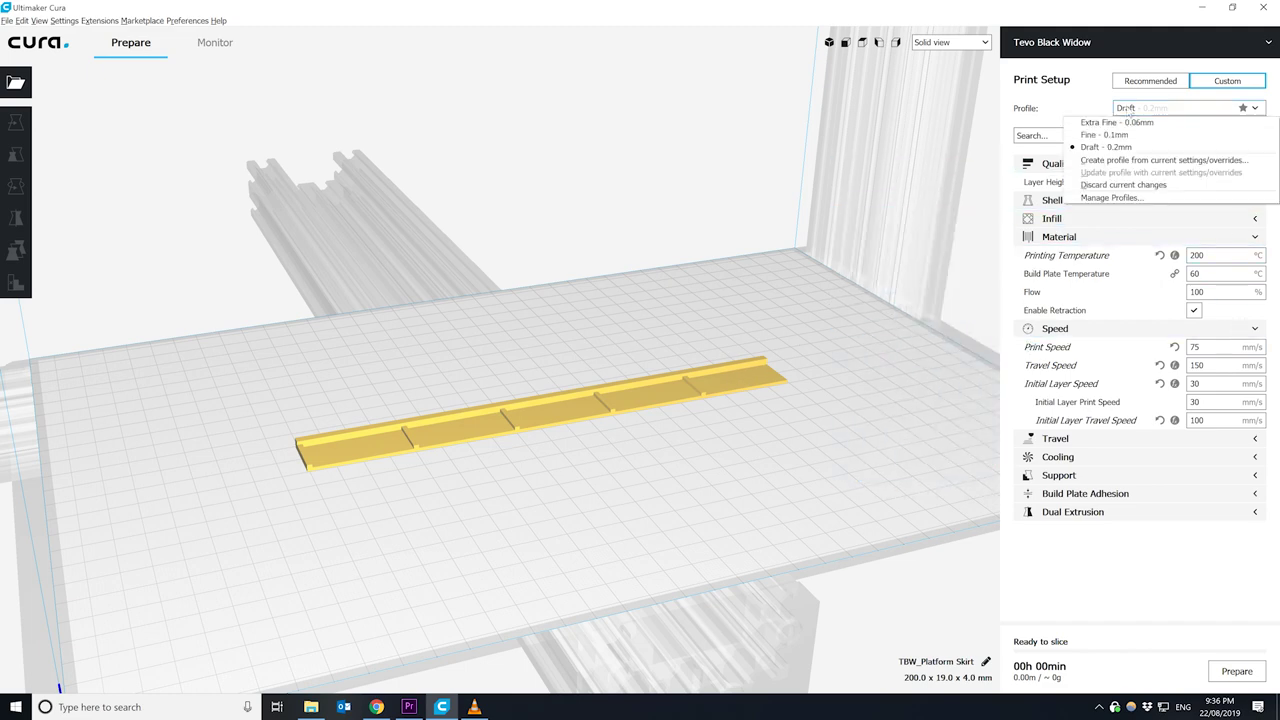
left_click(1097, 148)
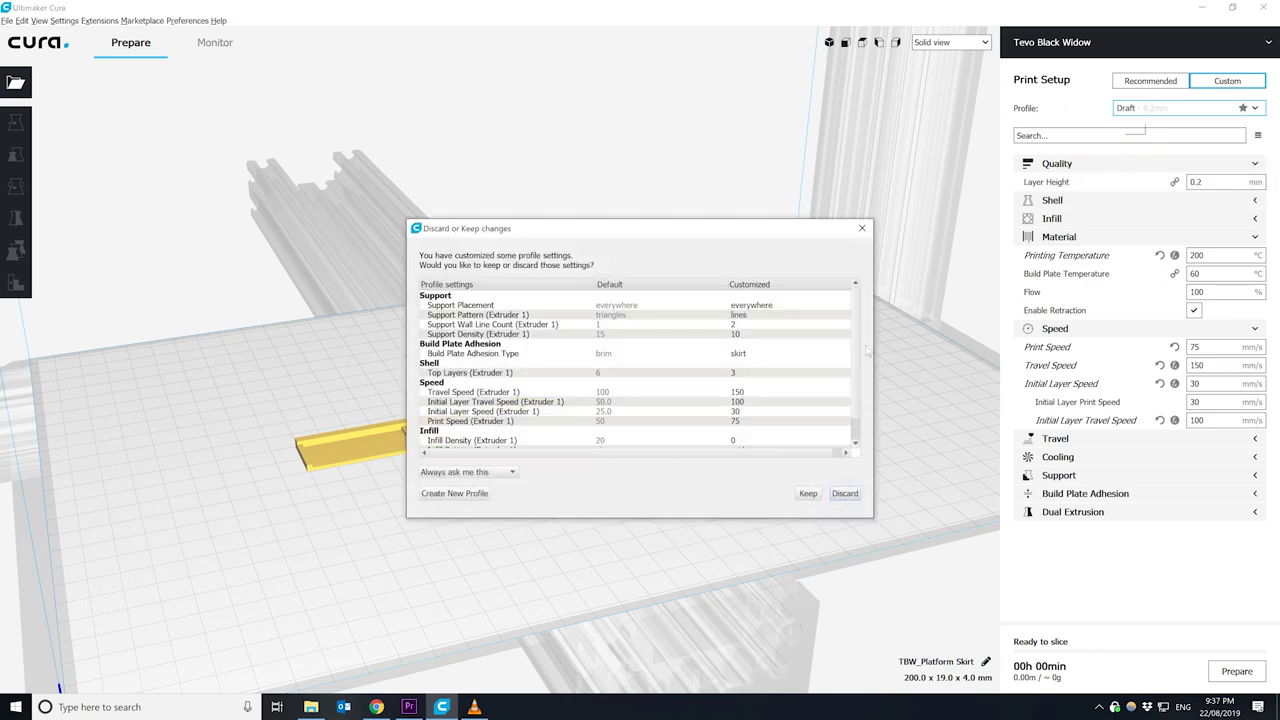
left_click(815, 500)
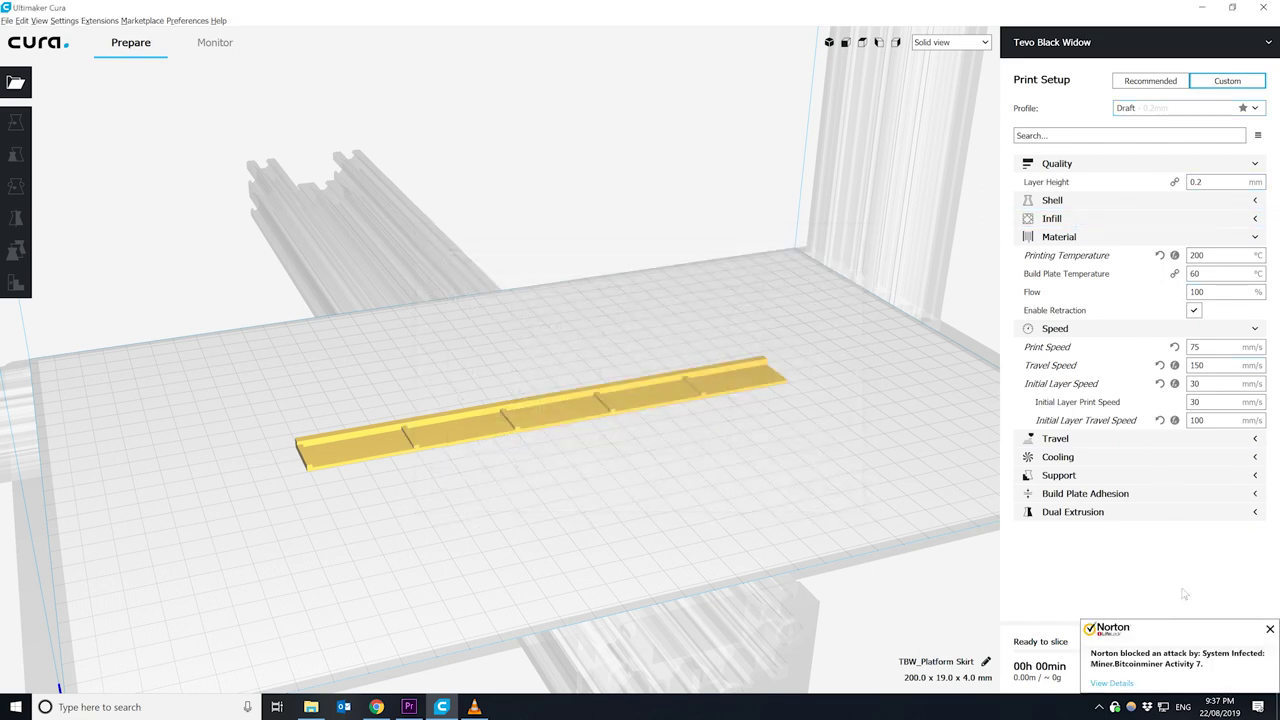
- Dismiss the antivirus popup, review the temperatures, and confirm Infill Density is 0%
left_click(1270, 630)
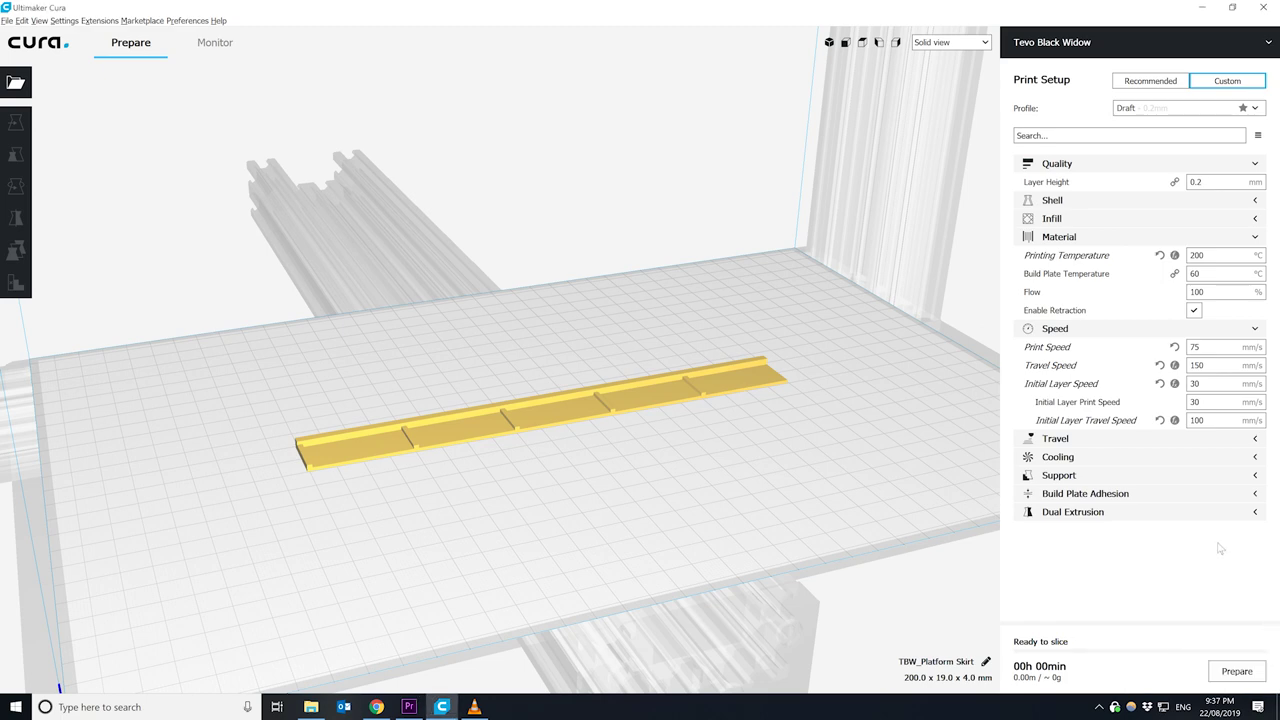
mouse_move(1146, 284)
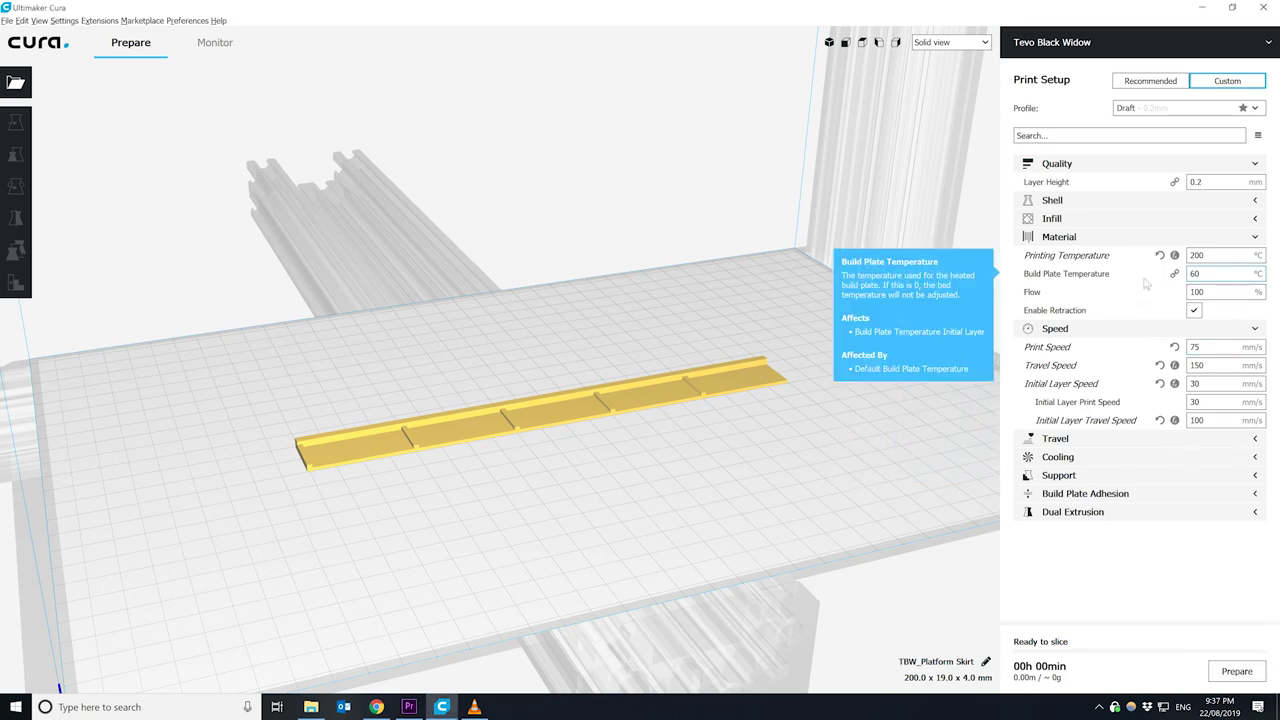
mouse_move(1125, 260)
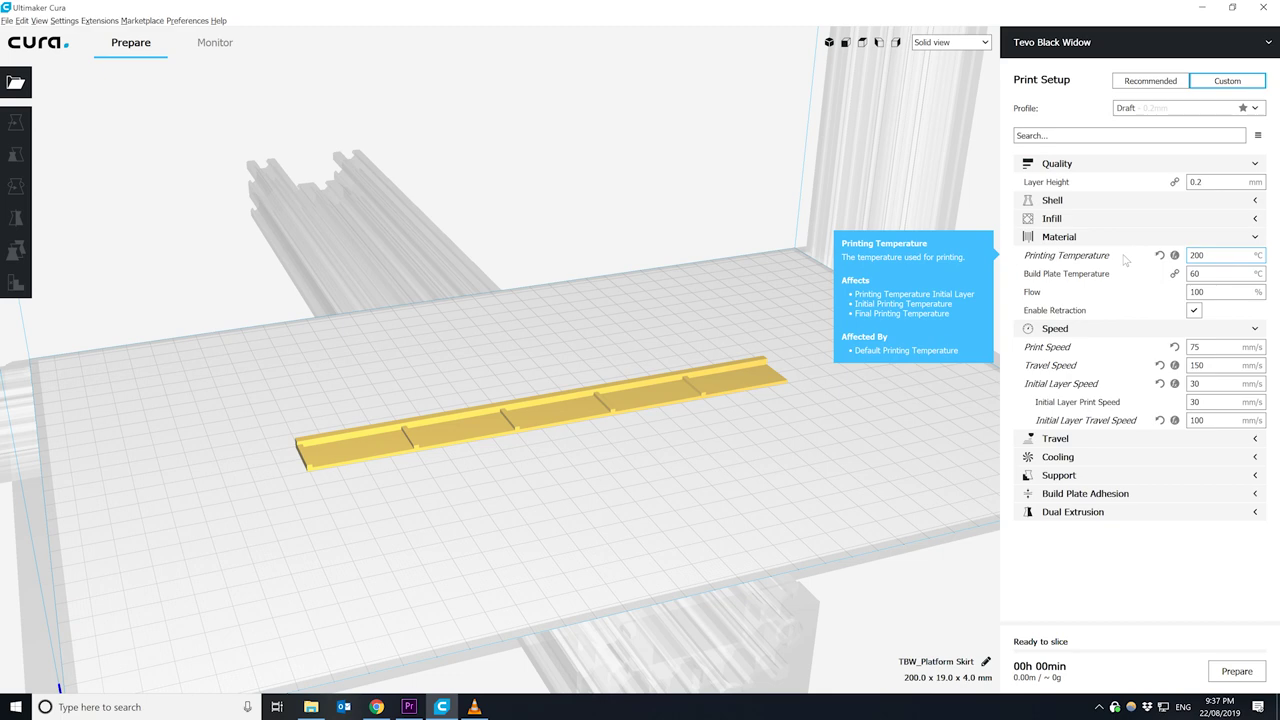
left_click(1077, 219)
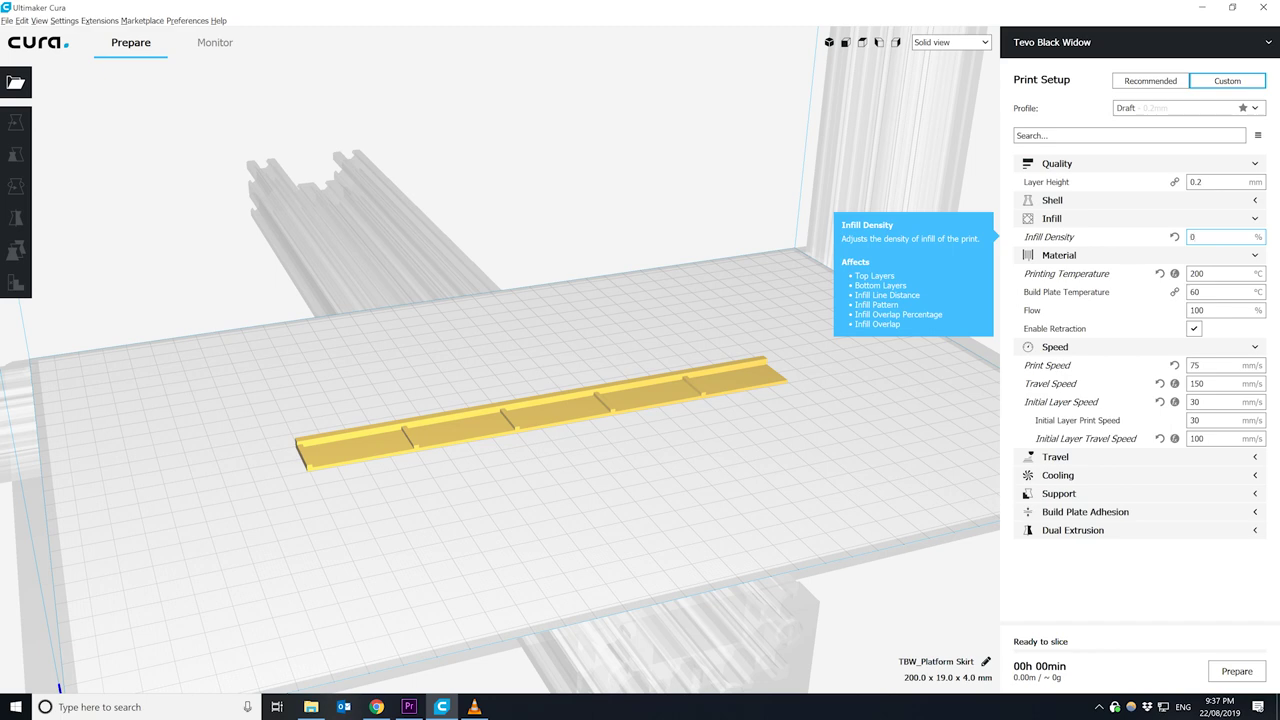
left_click(1084, 220)
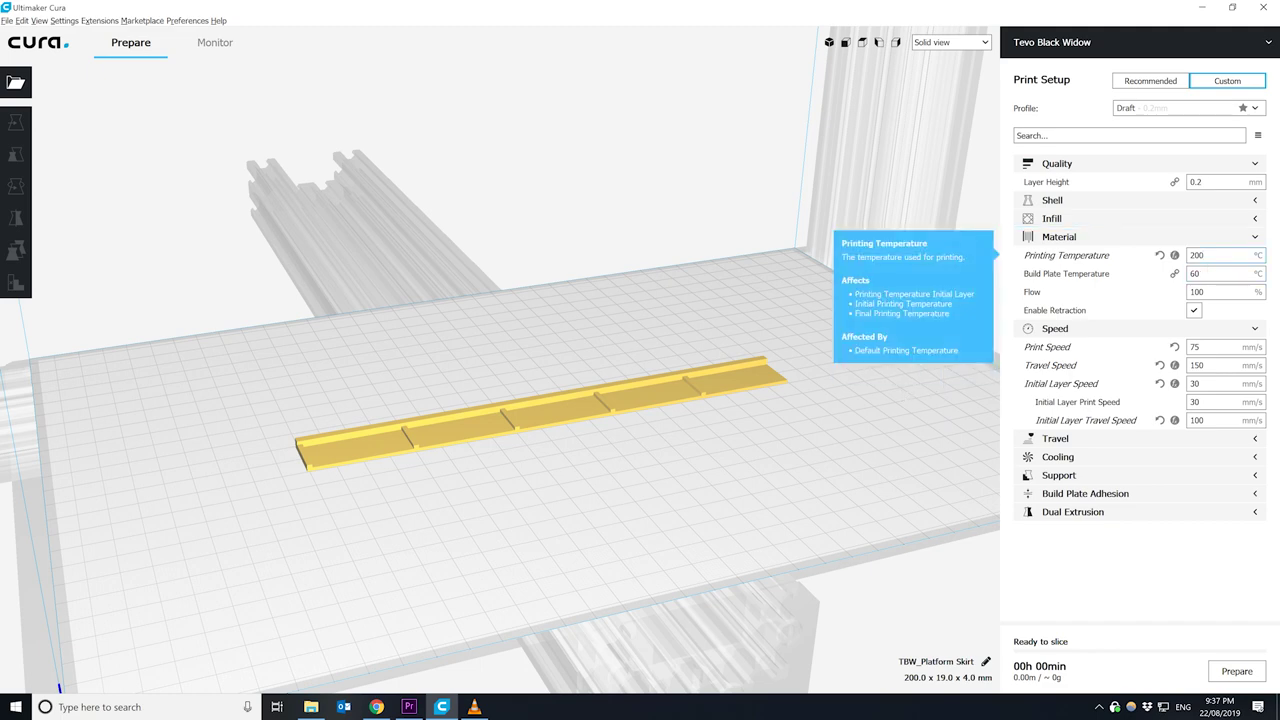
- Keep printing temperature at 200 °C and raise build plate temperature to 65 °C
double_click(1198, 255)
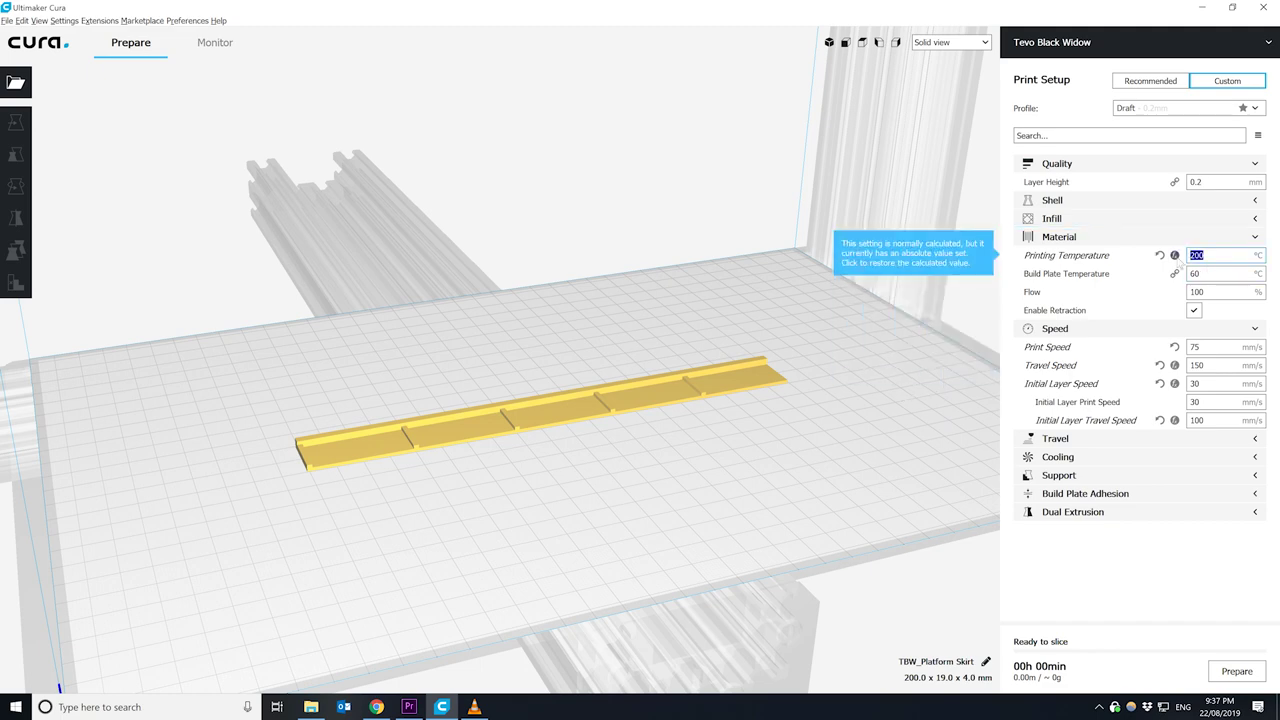
type("210")
double_click(1194, 273)
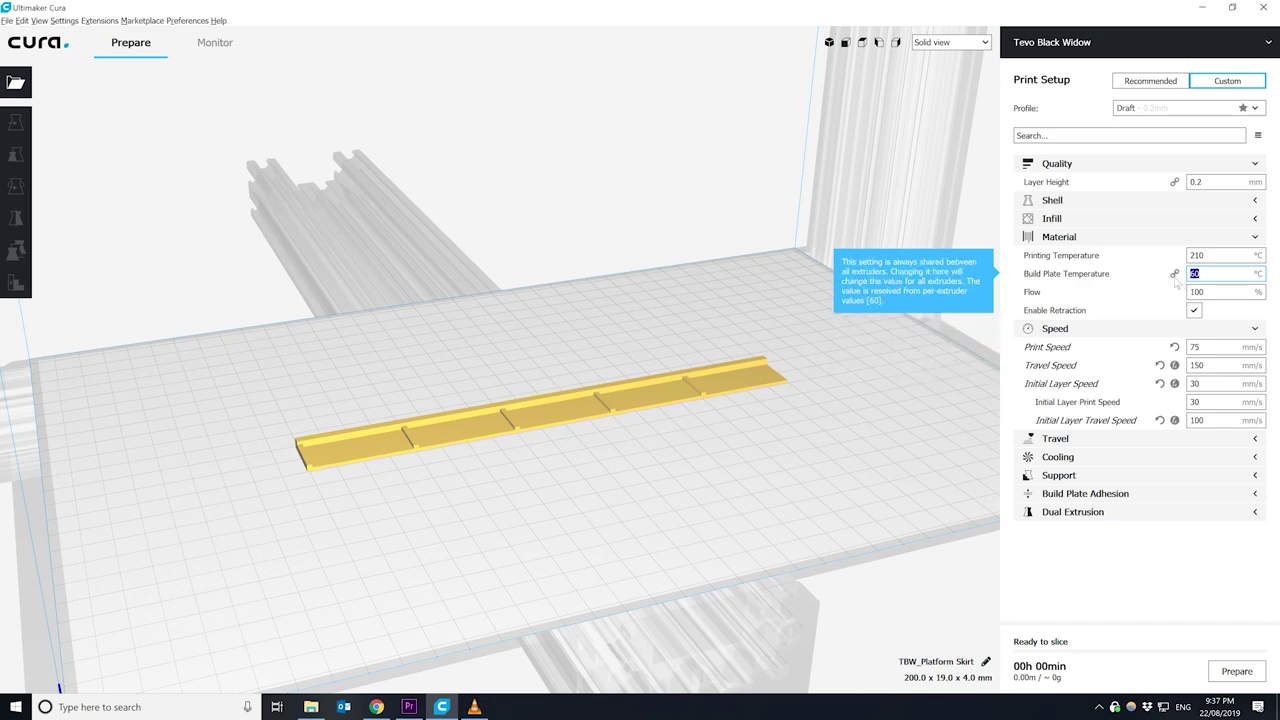
left_click(1200, 275)
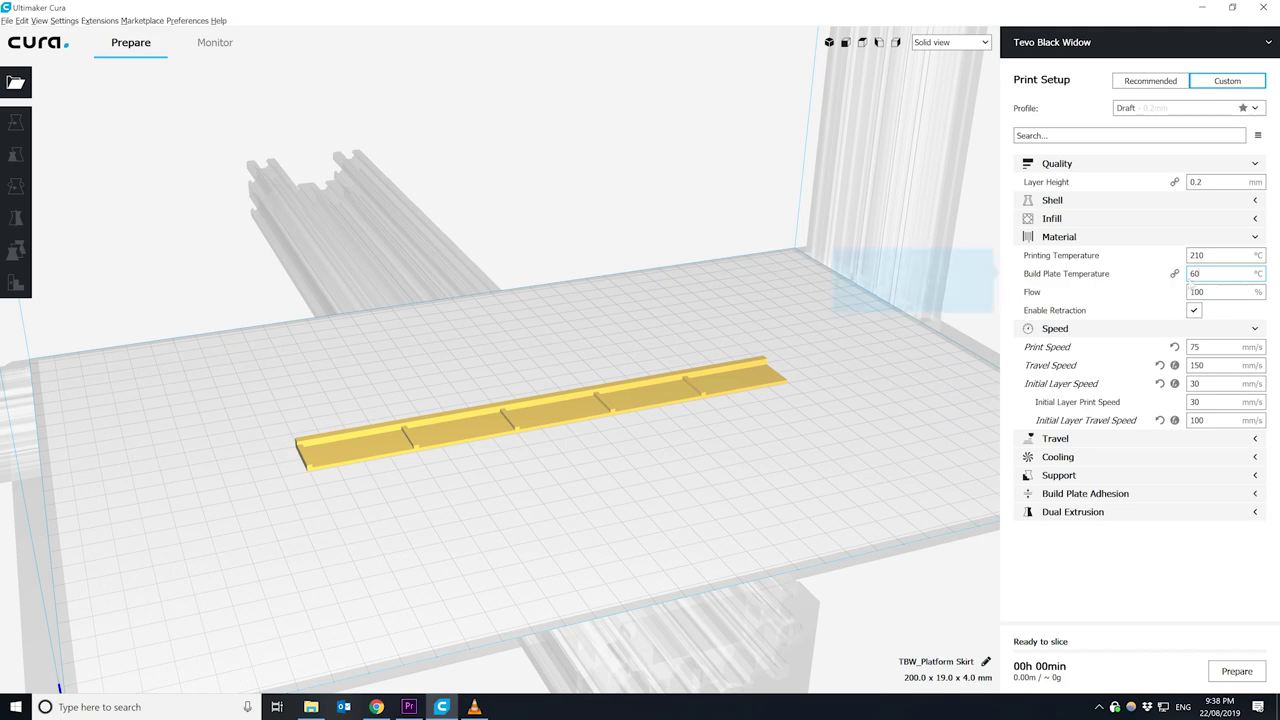
key("ctrl+a")
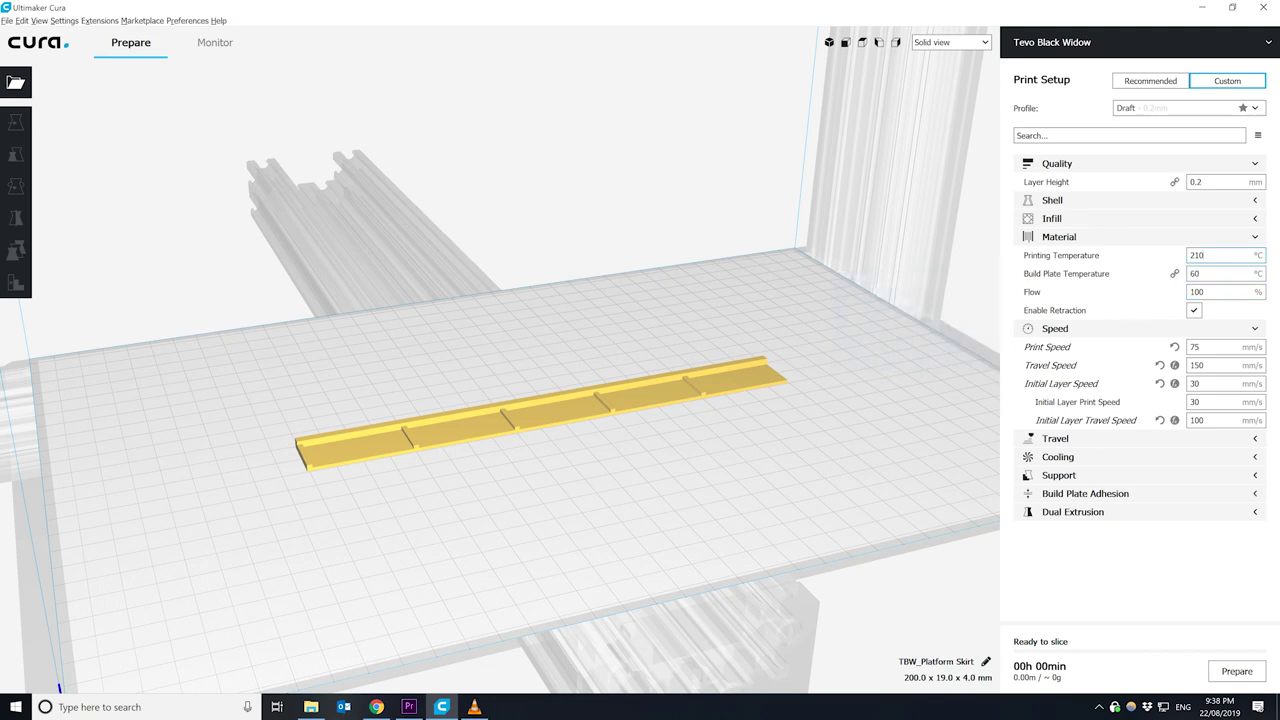
key("shift+Tab")
type("200")
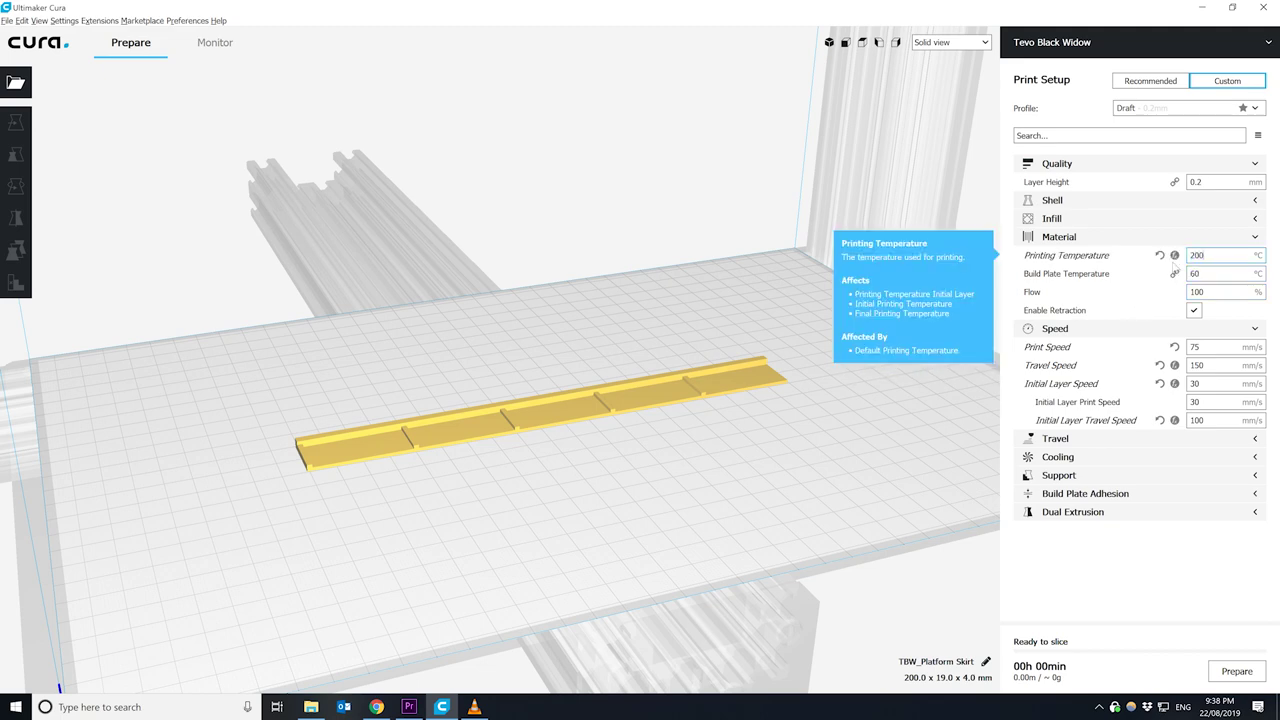
key("Tab")
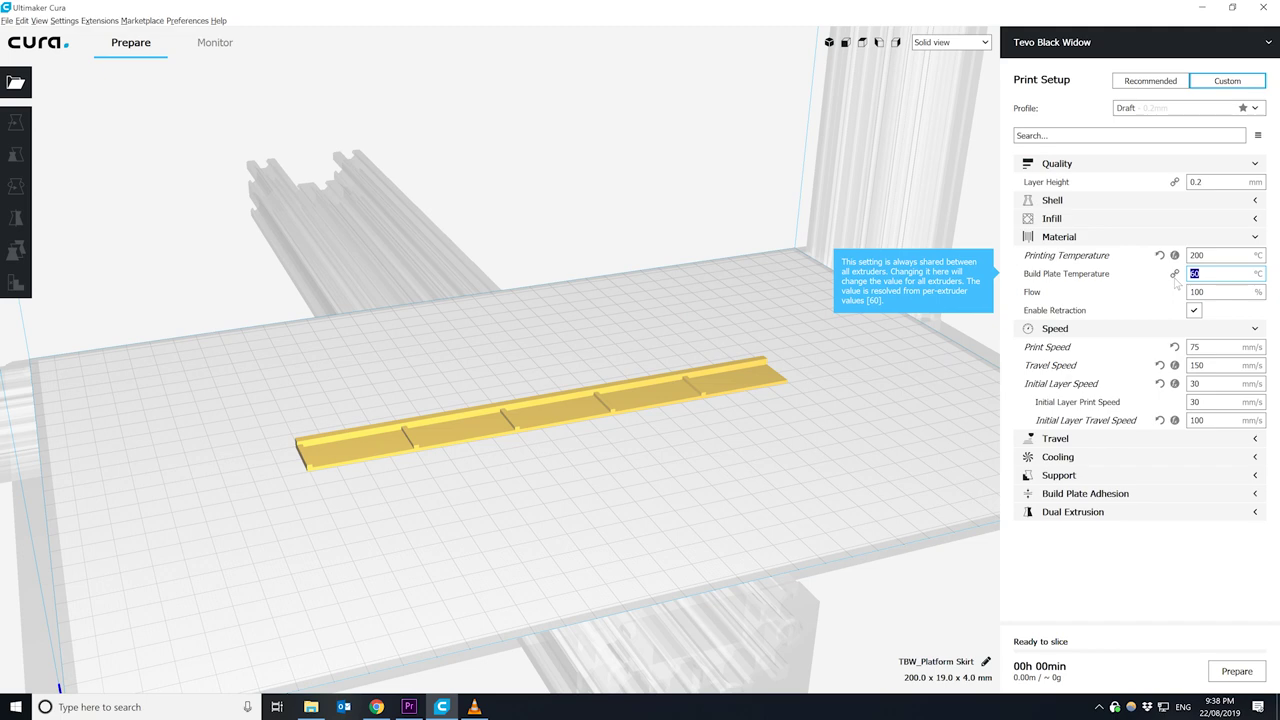
type("65")
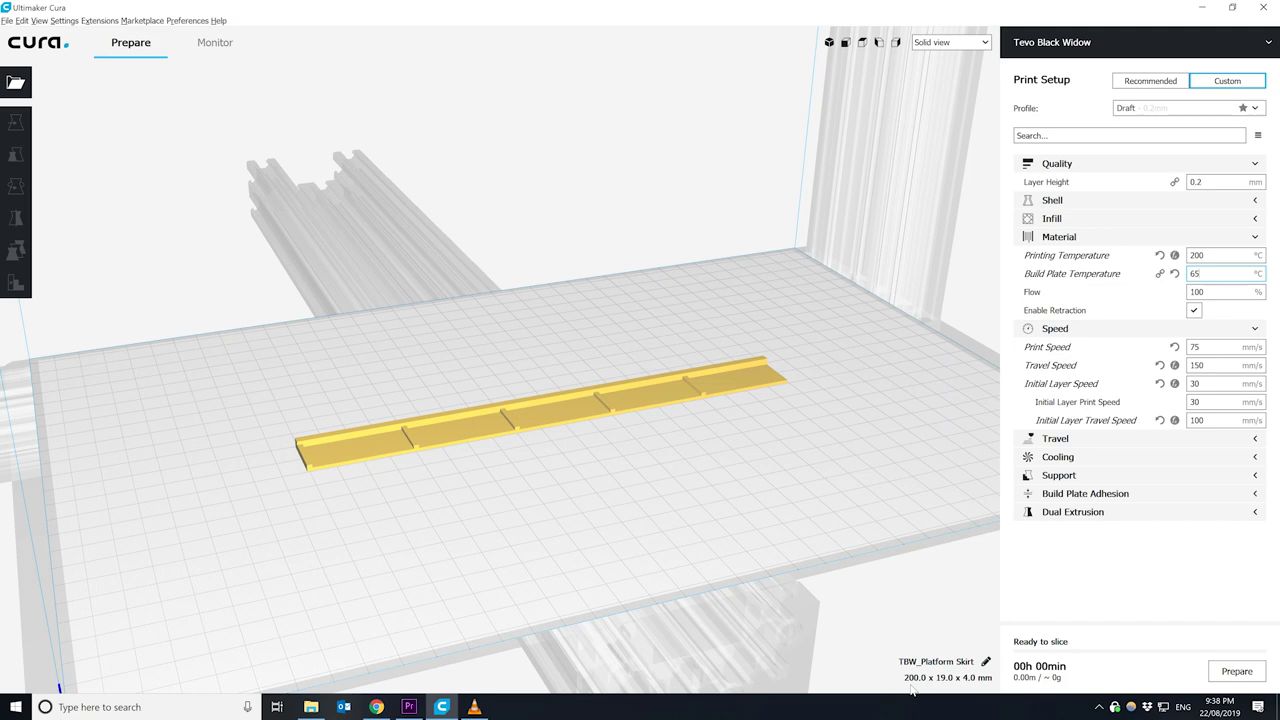
- Toggle retraction off and back on, then collapse the Material settings
left_click(1194, 310)
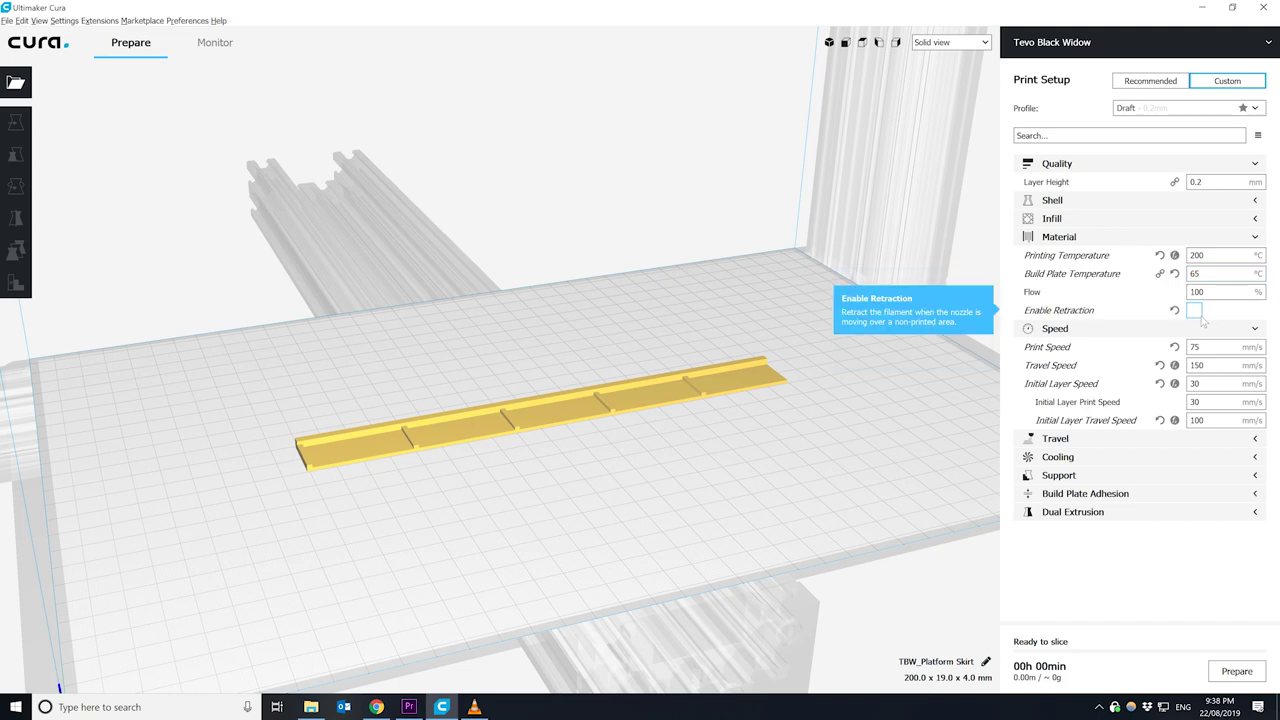
left_click(1194, 310)
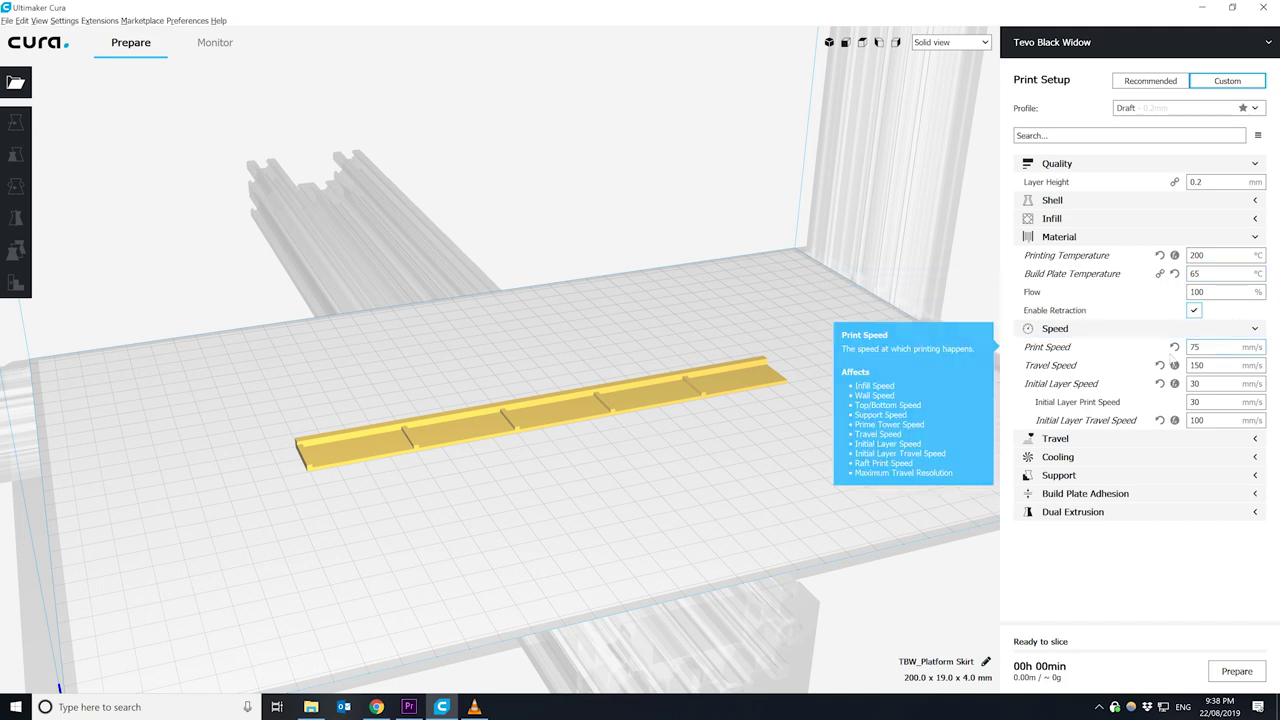
left_click(1149, 240)
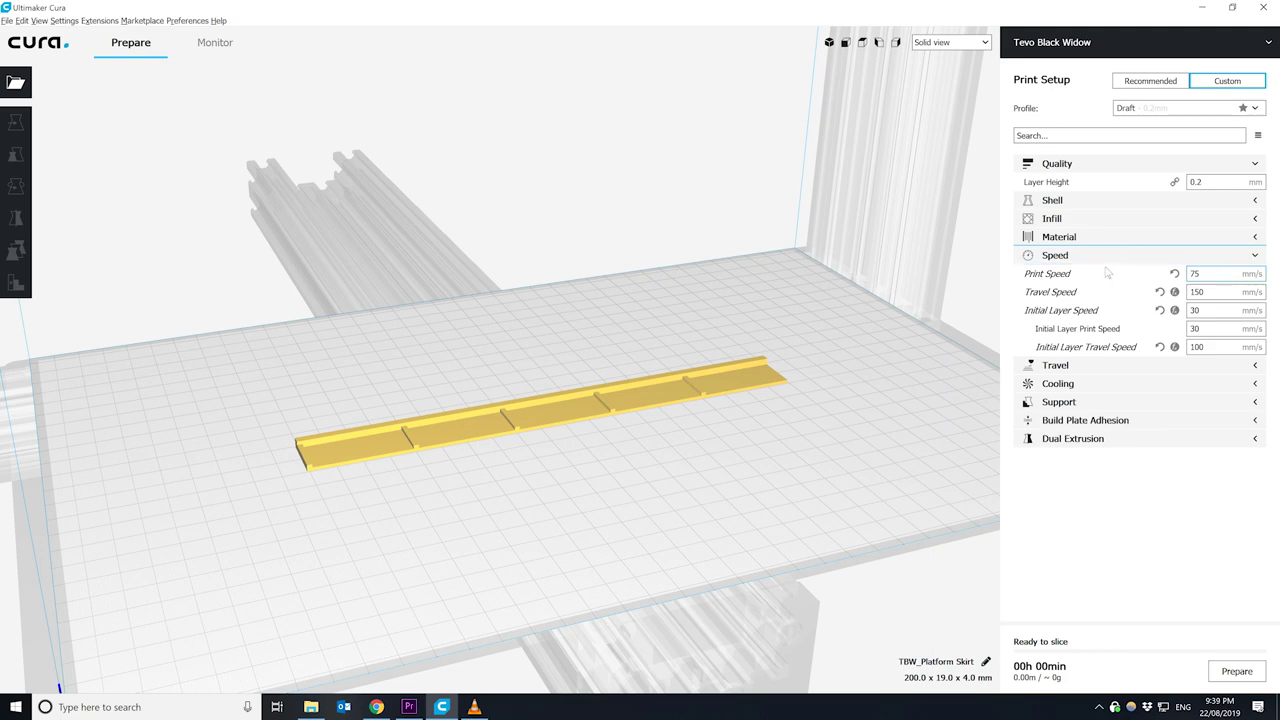
- Collapse the Quality settings and review the 30 mm/s initial layer print speed
left_click(1100, 164)
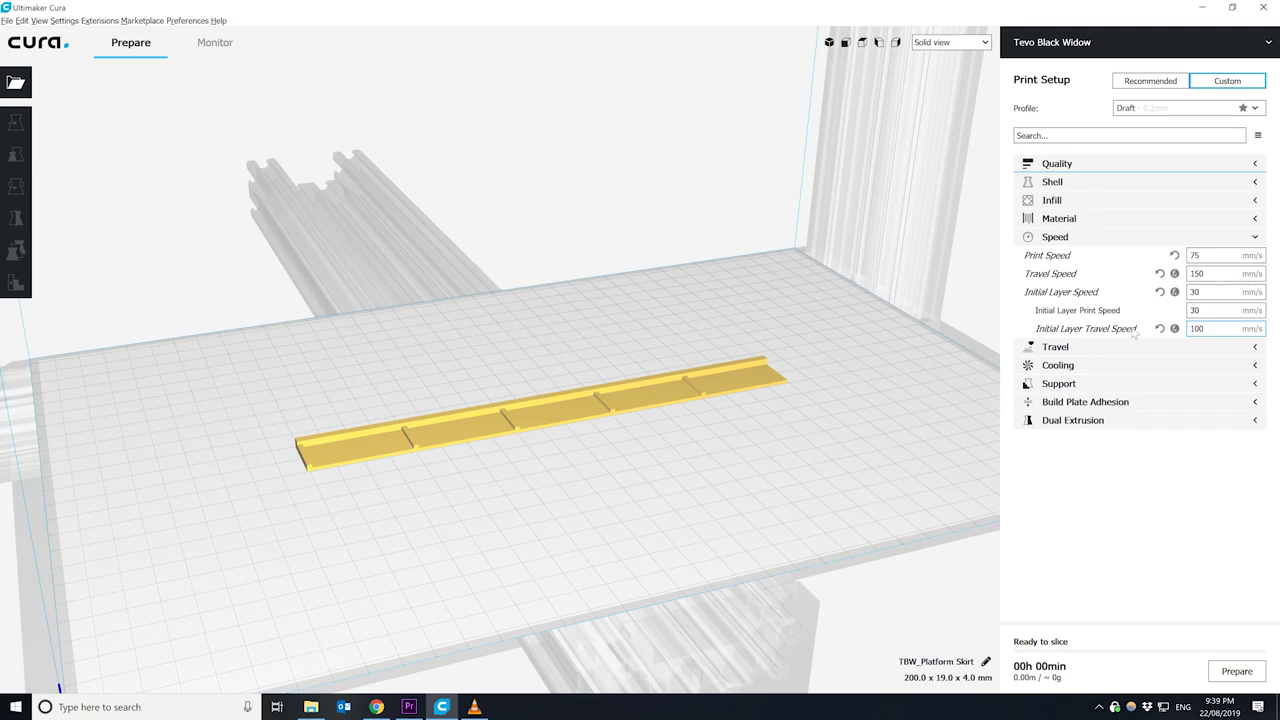
mouse_move(1133, 318)
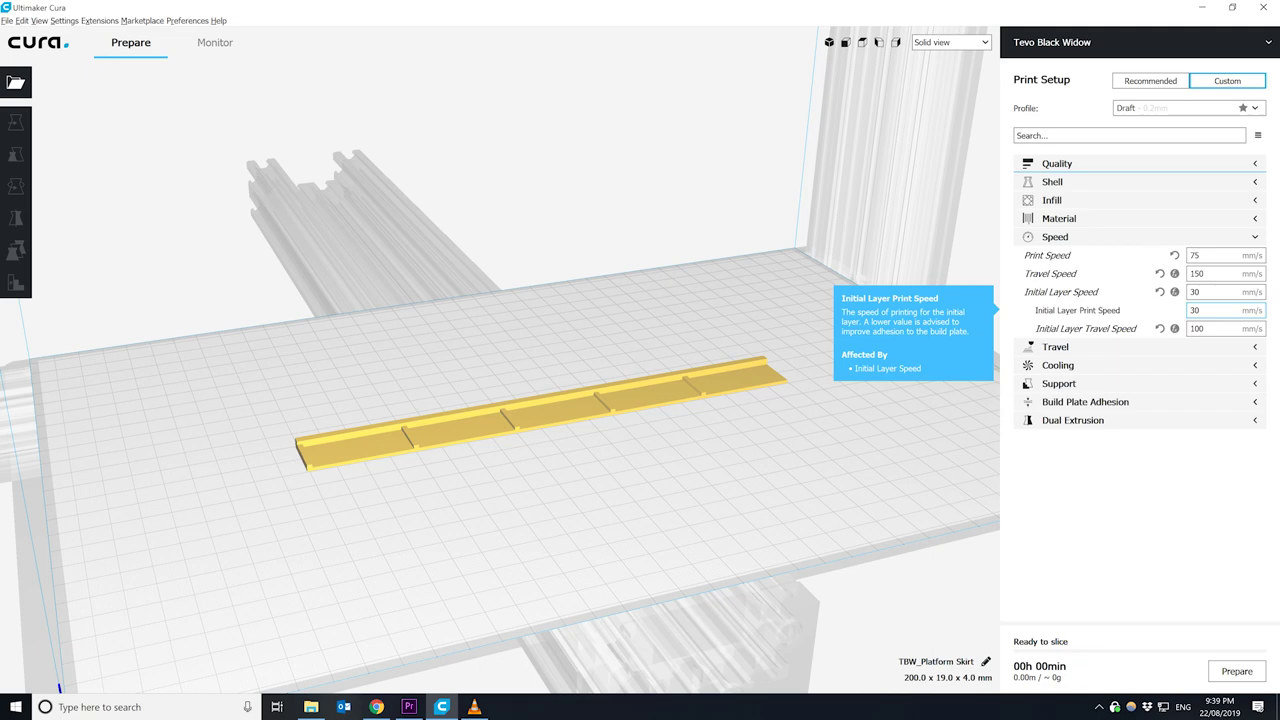
double_click(1194, 310)
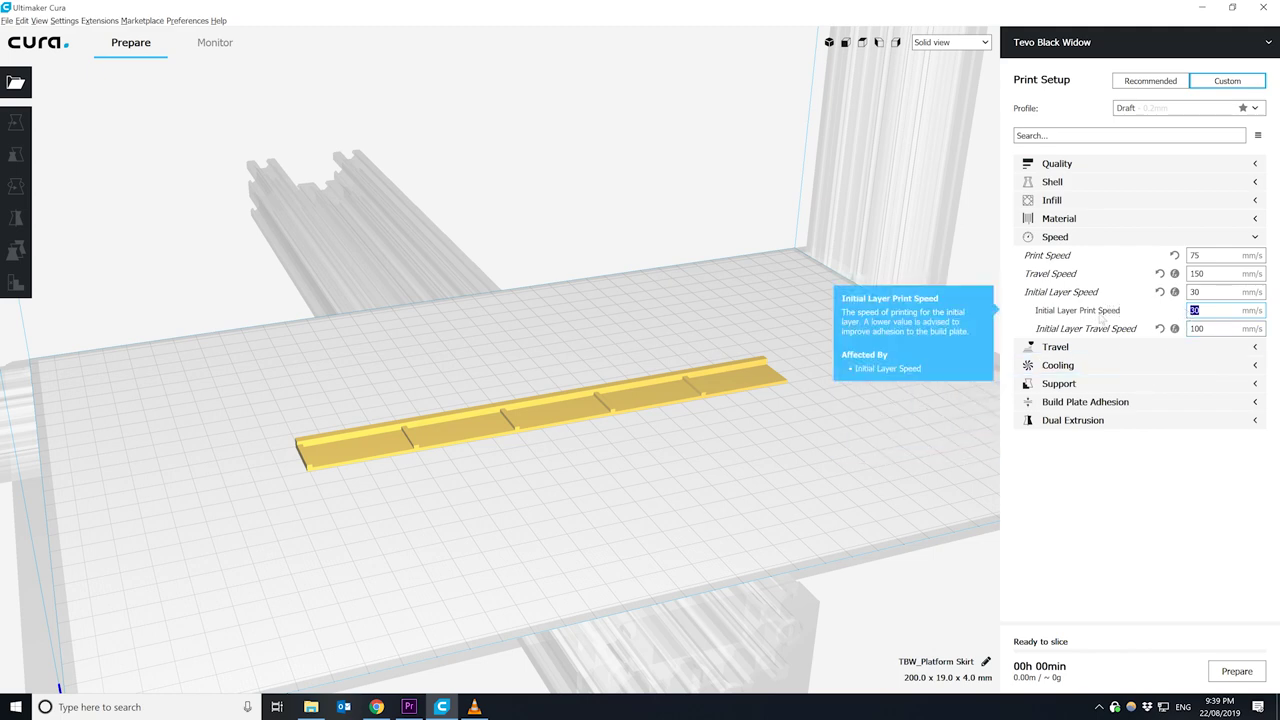
- Set initial layer travel speed to 50 mm/s, keeping initial layer 30 and print speed 75
left_click(1195, 310)
right_click_drag(525, 452, 586, 448)
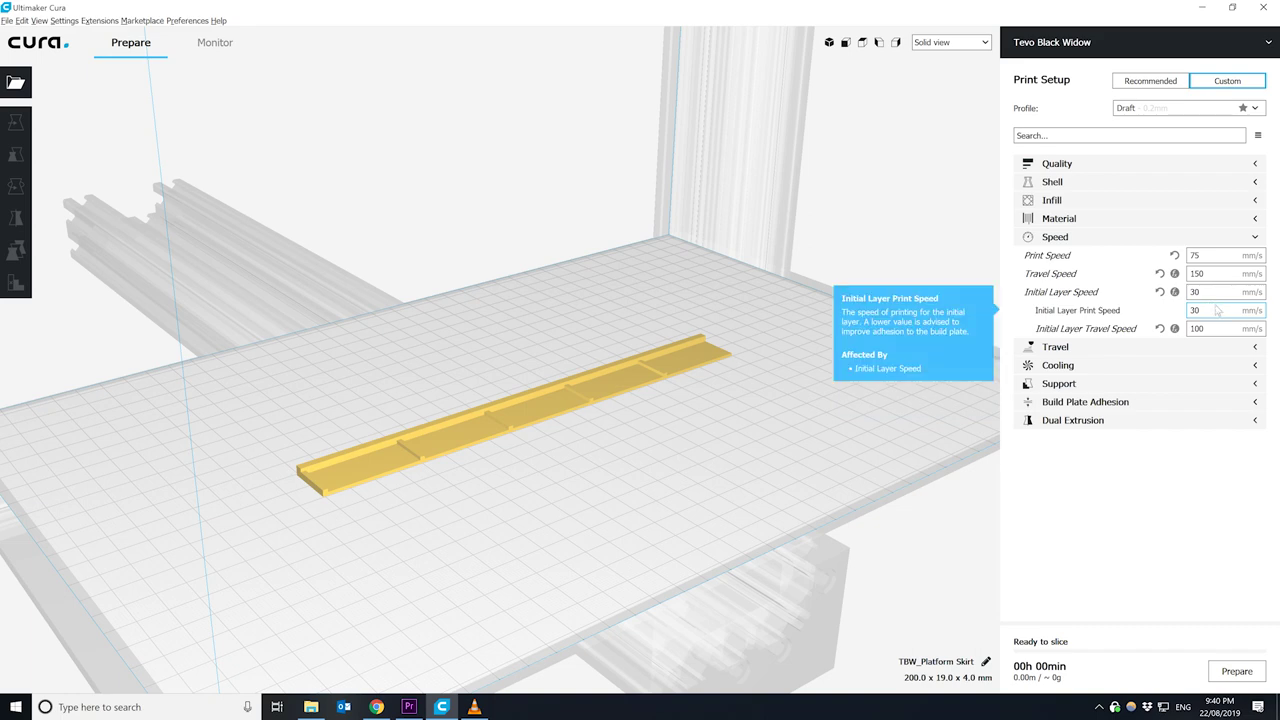
double_click(1196, 328)
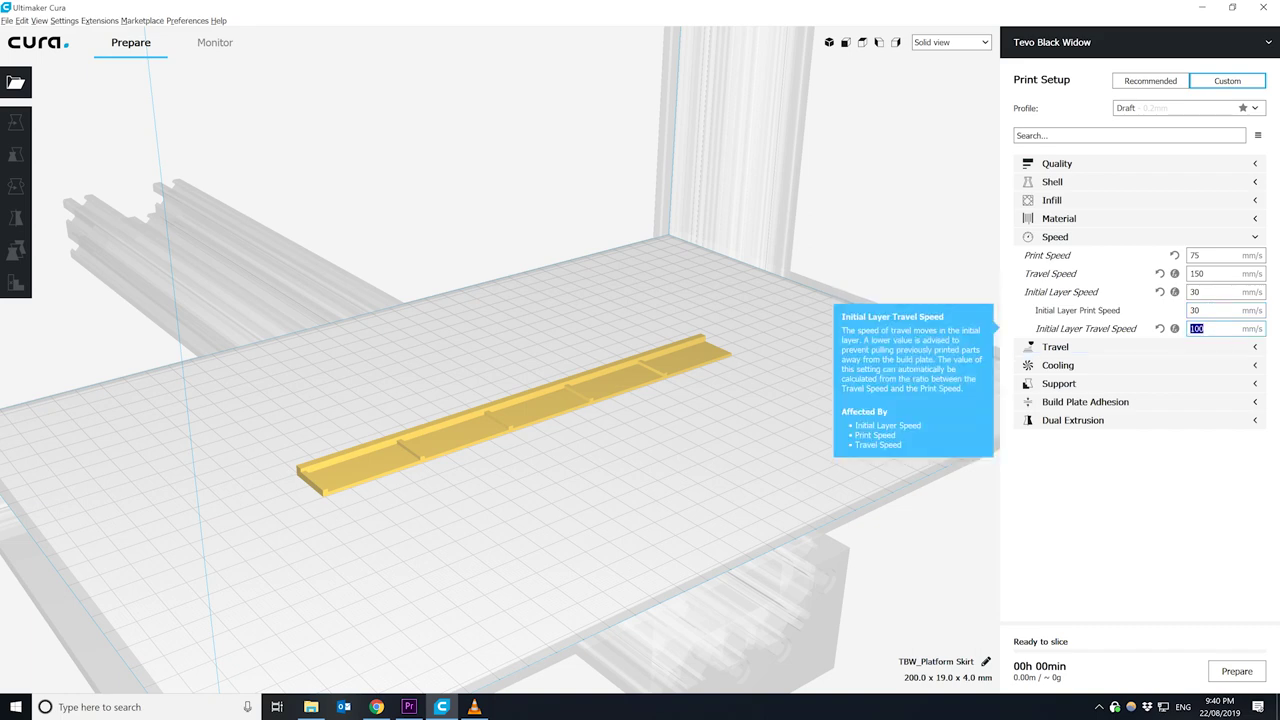
type("50")
left_click(1210, 310)
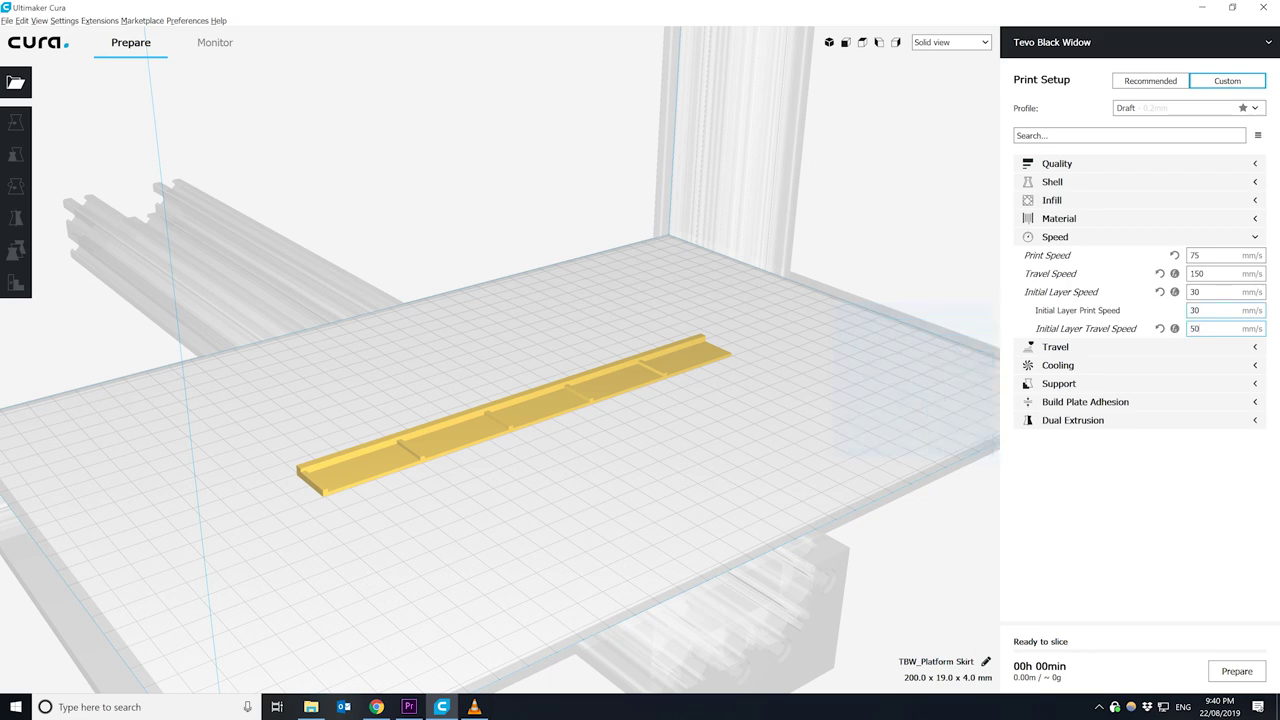
double_click(1194, 256)
left_click(1196, 256)
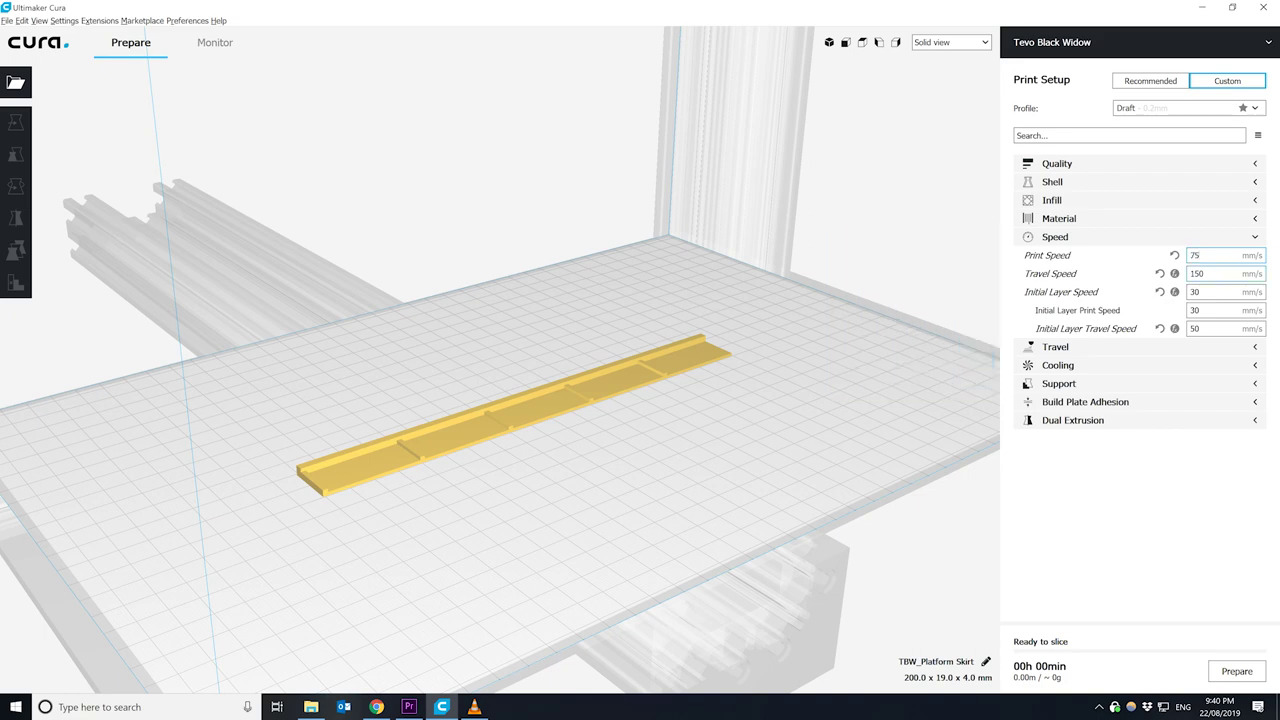
- Check the Travel Speed value and leave it at 150 mm/s
mouse_move(1050, 273)
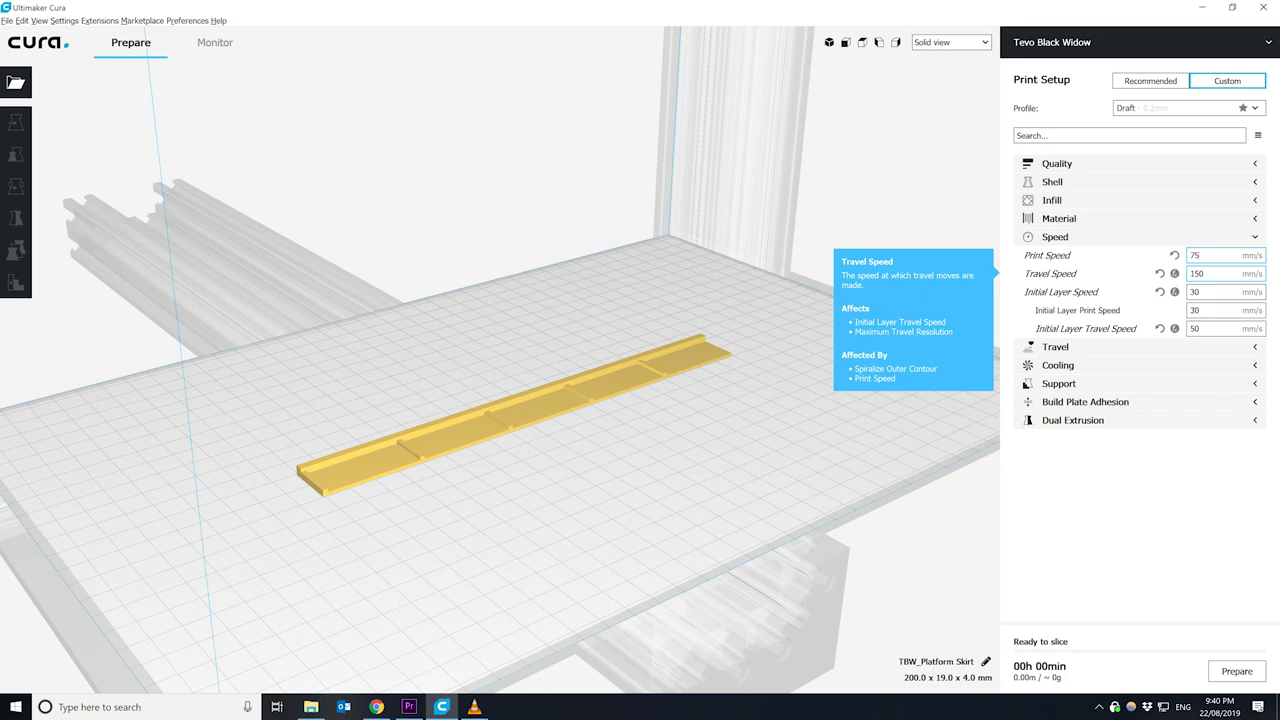
double_click(1196, 274)
- Fold away Speed and confirm print cooling stays on with 100% fan speed, then show Support settings
left_click(1055, 240)
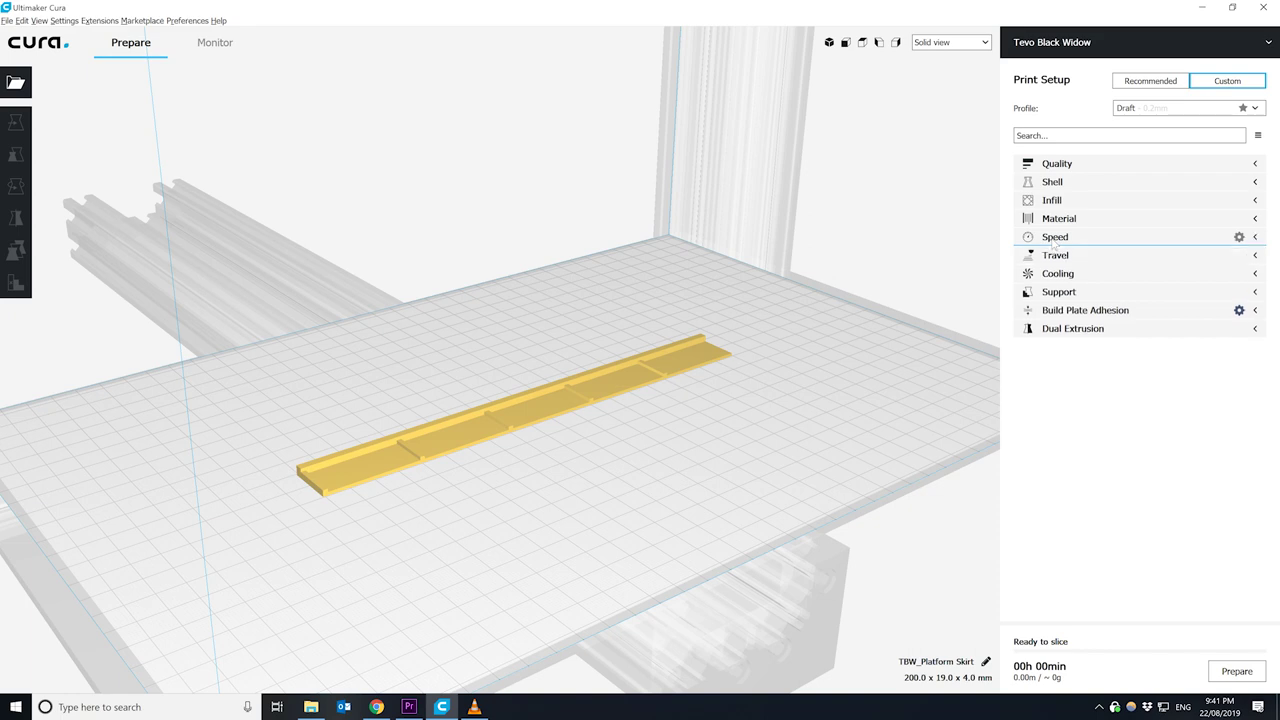
left_click(1064, 274)
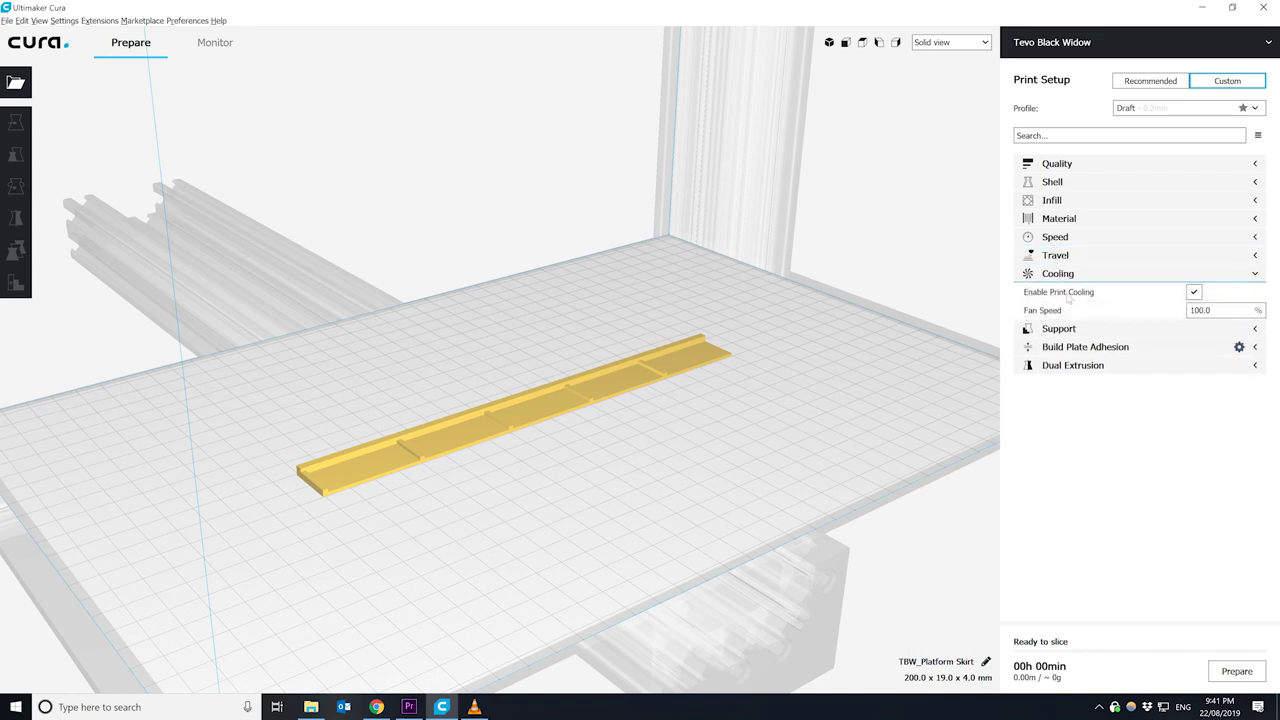
left_click(1194, 292)
left_click(1195, 292)
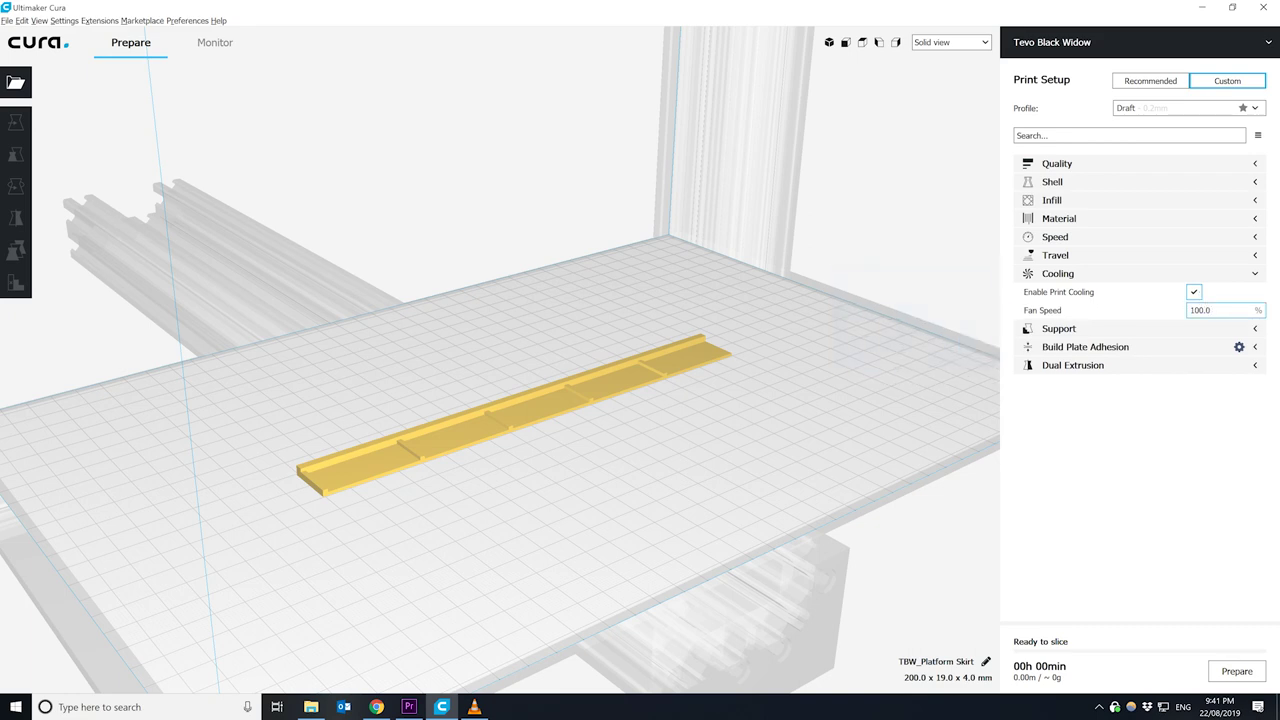
double_click(1203, 310)
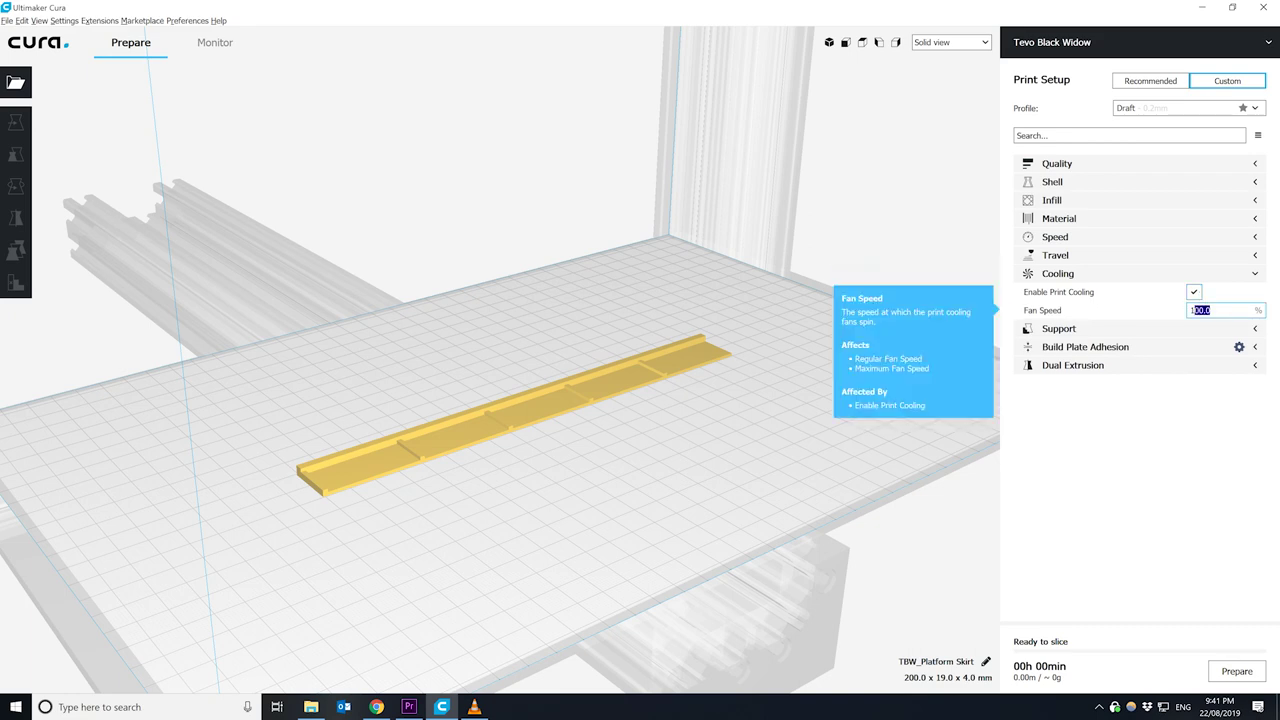
left_click(1090, 274)
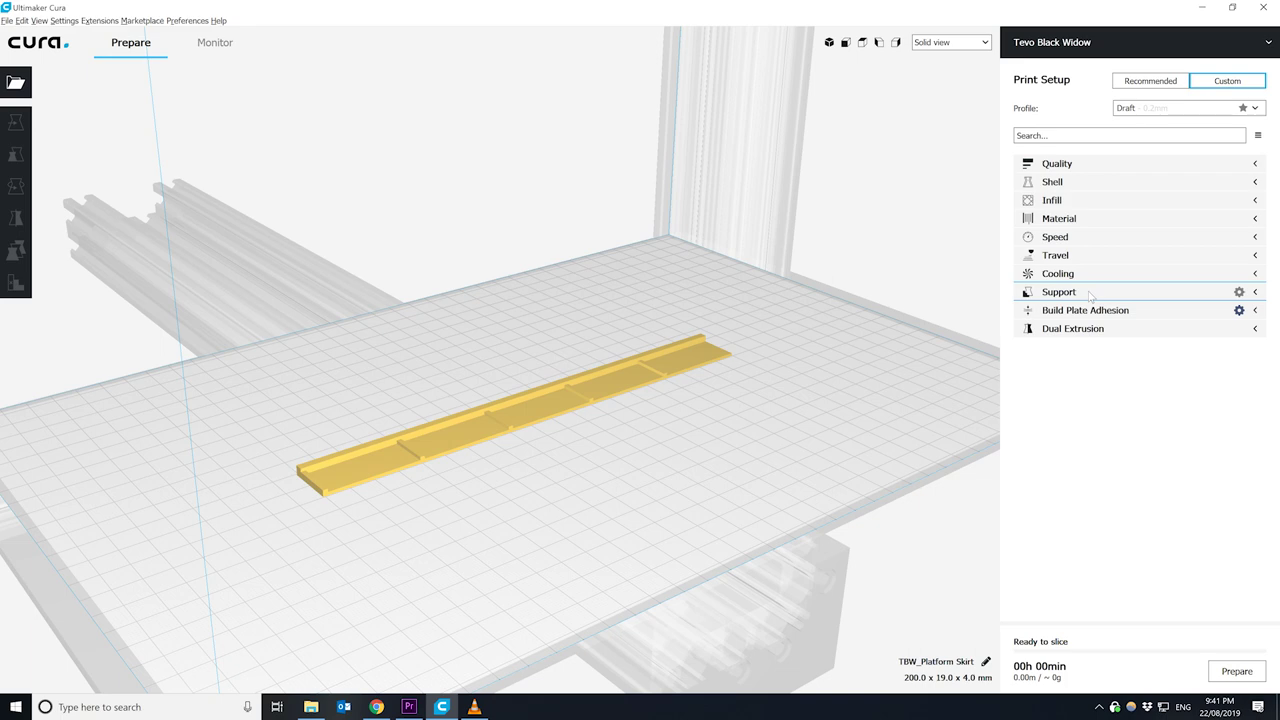
left_click(1090, 292)
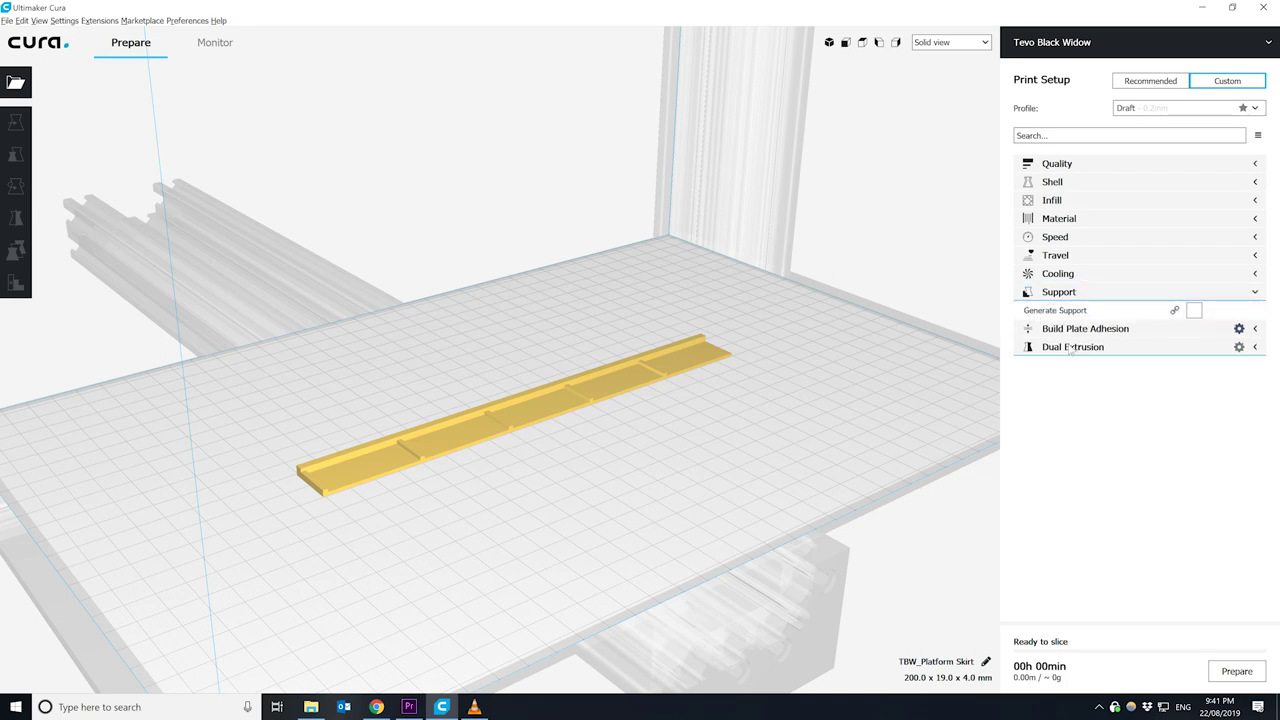
- Try Generate Support with Everywhere placement, then turn support back off and show adhesion settings
left_click(1195, 312)
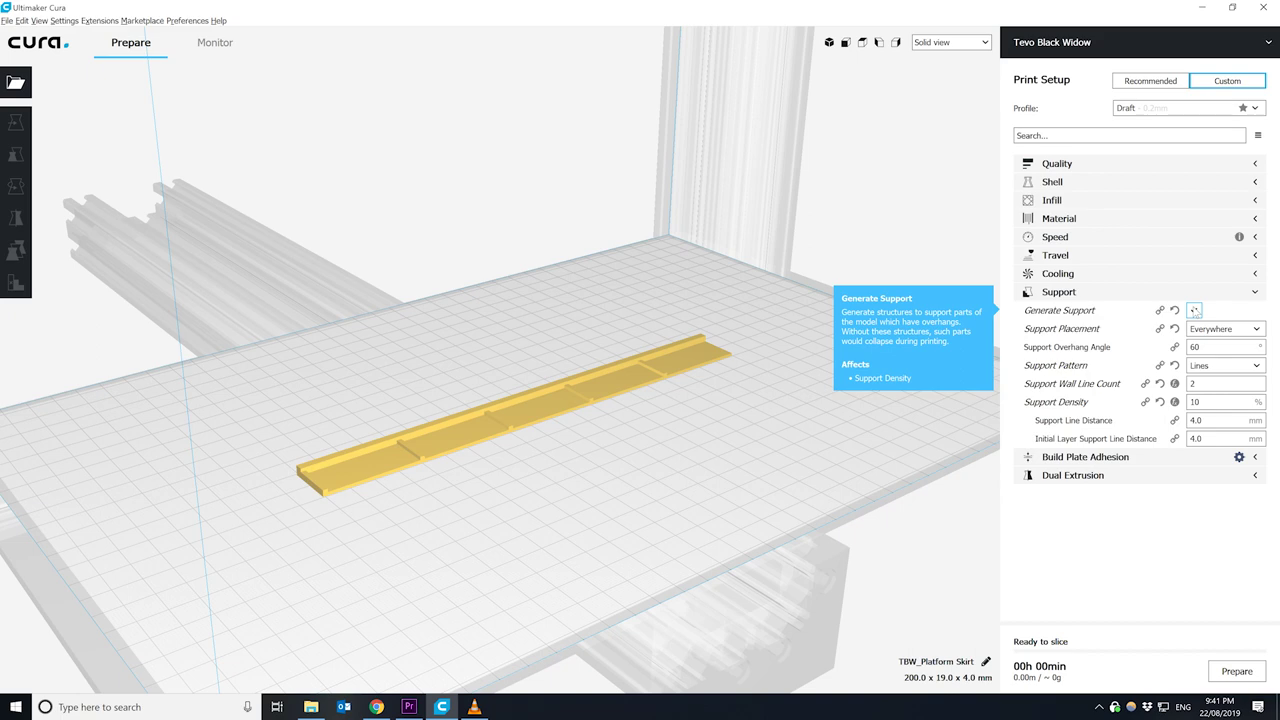
left_click(1247, 329)
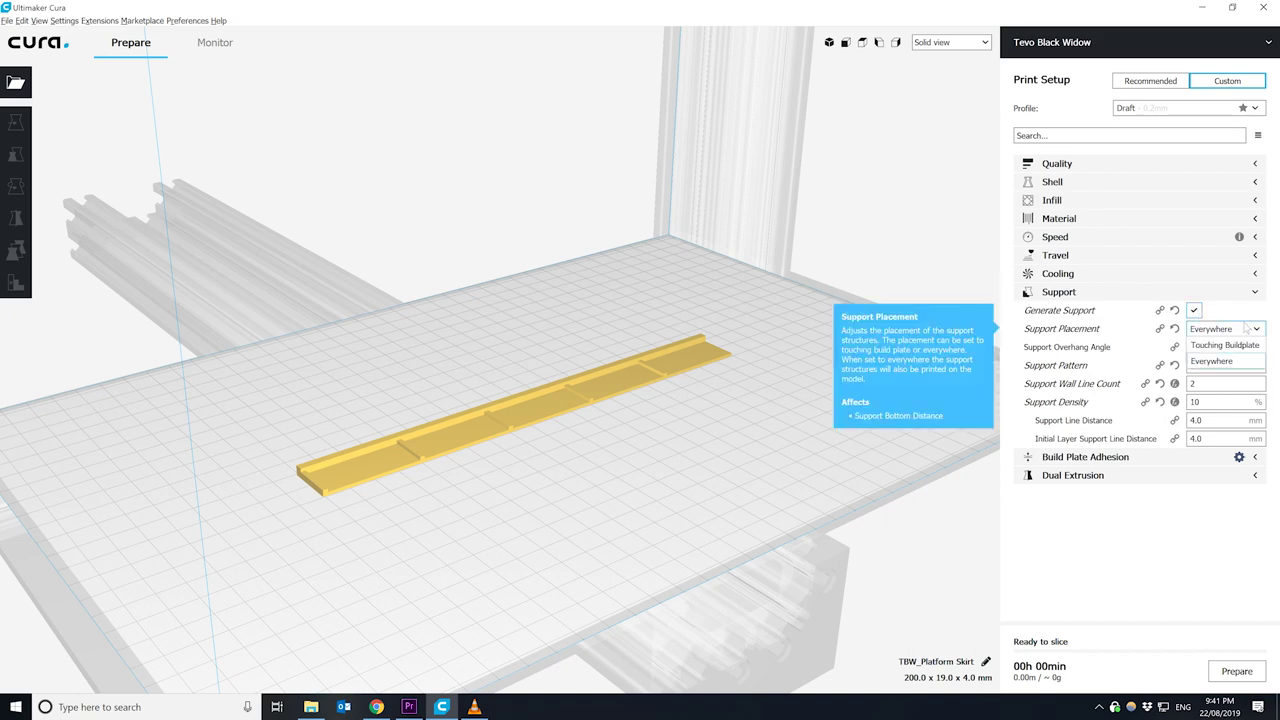
left_click(1247, 329)
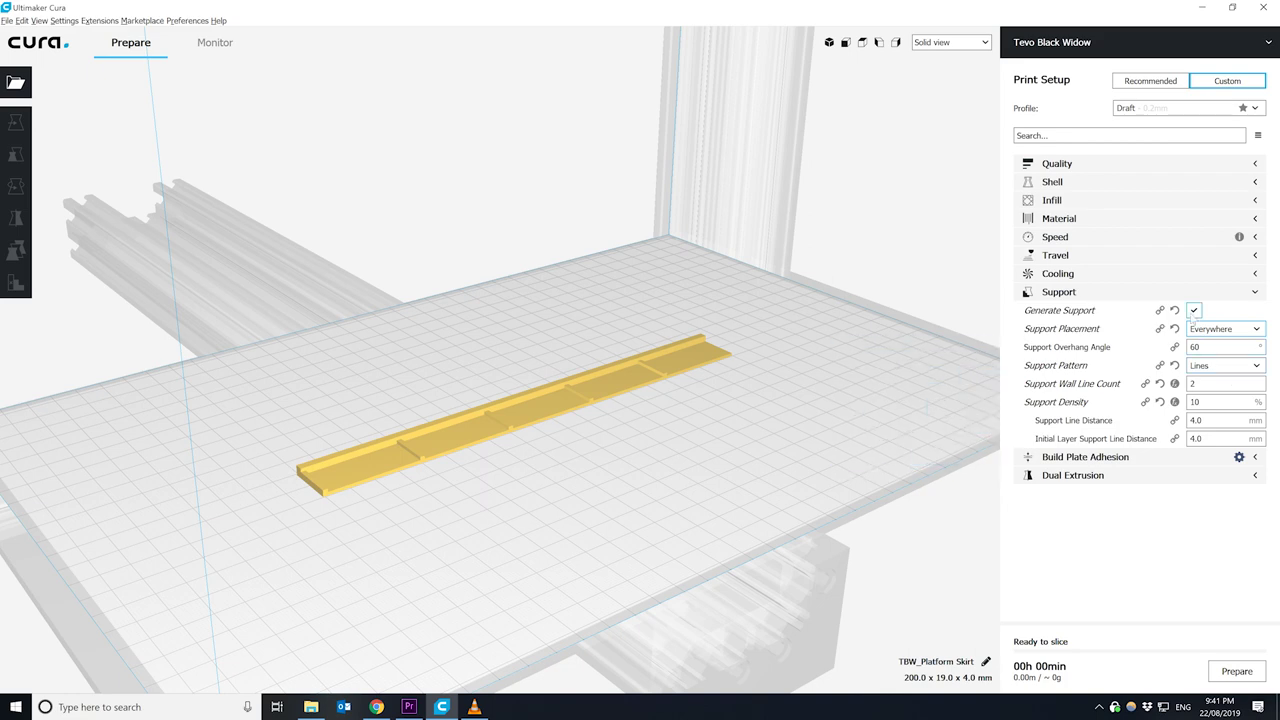
left_click(1194, 310)
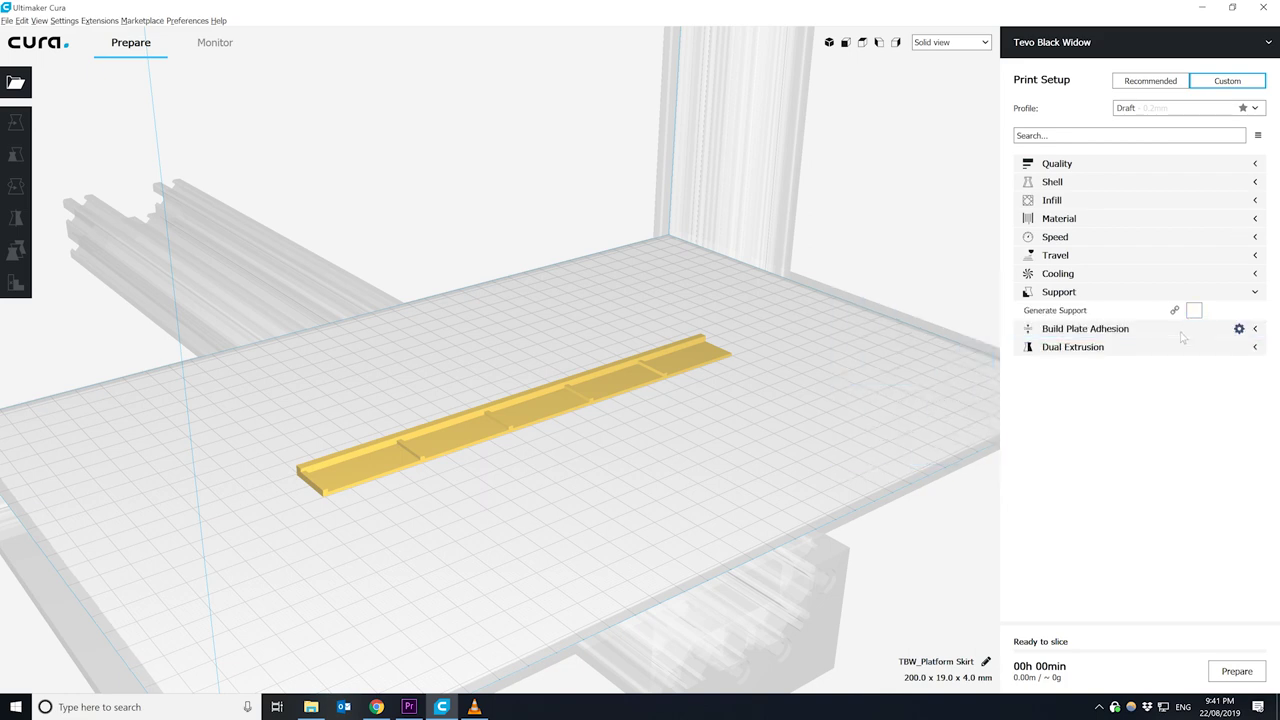
left_click(1186, 330)
left_click(1088, 293)
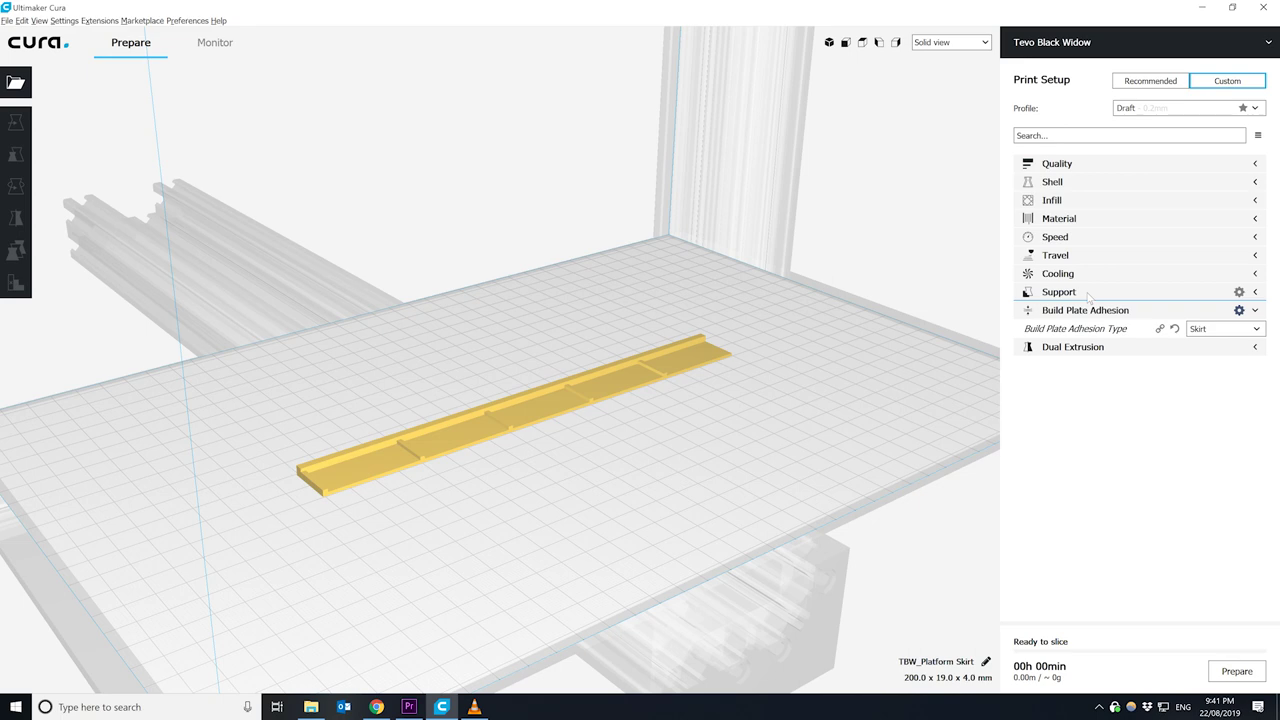
- Try Brim adhesion, switch back to Skirt, and slice the model
left_click(1200, 332)
left_click(1203, 338)
left_click(1203, 338)
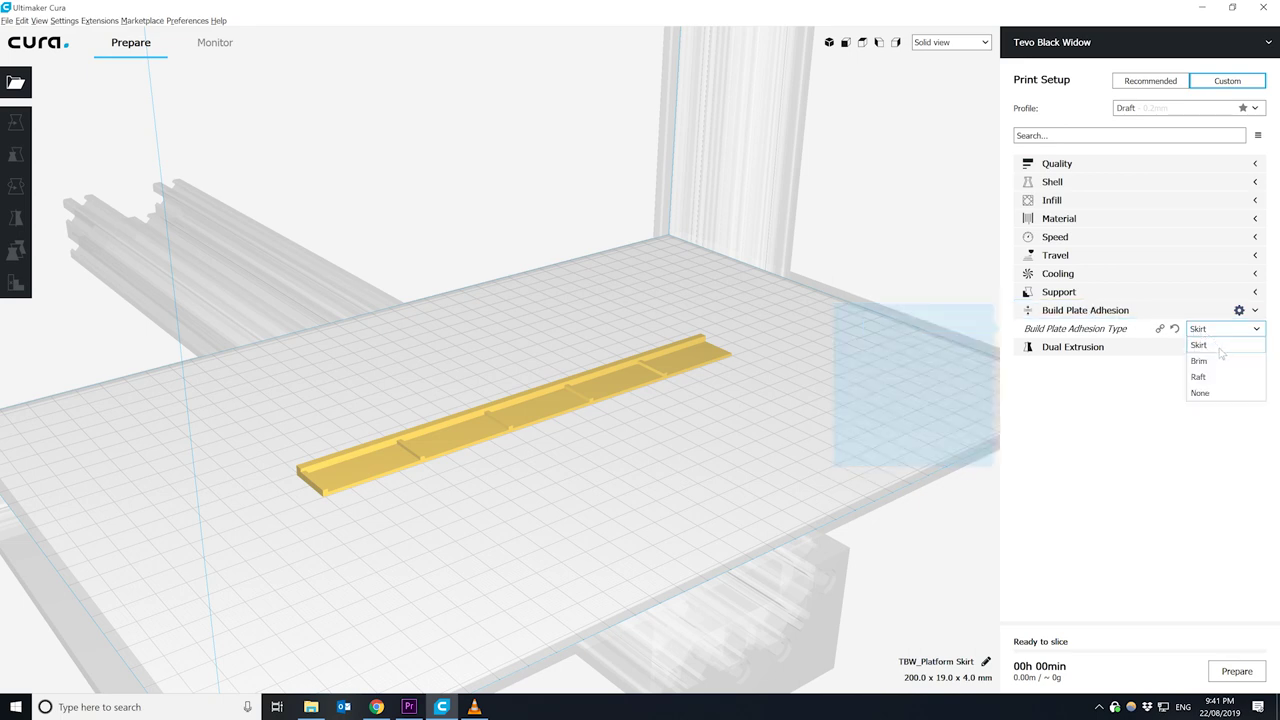
left_click(1217, 360)
left_click(1212, 338)
left_click(1205, 344)
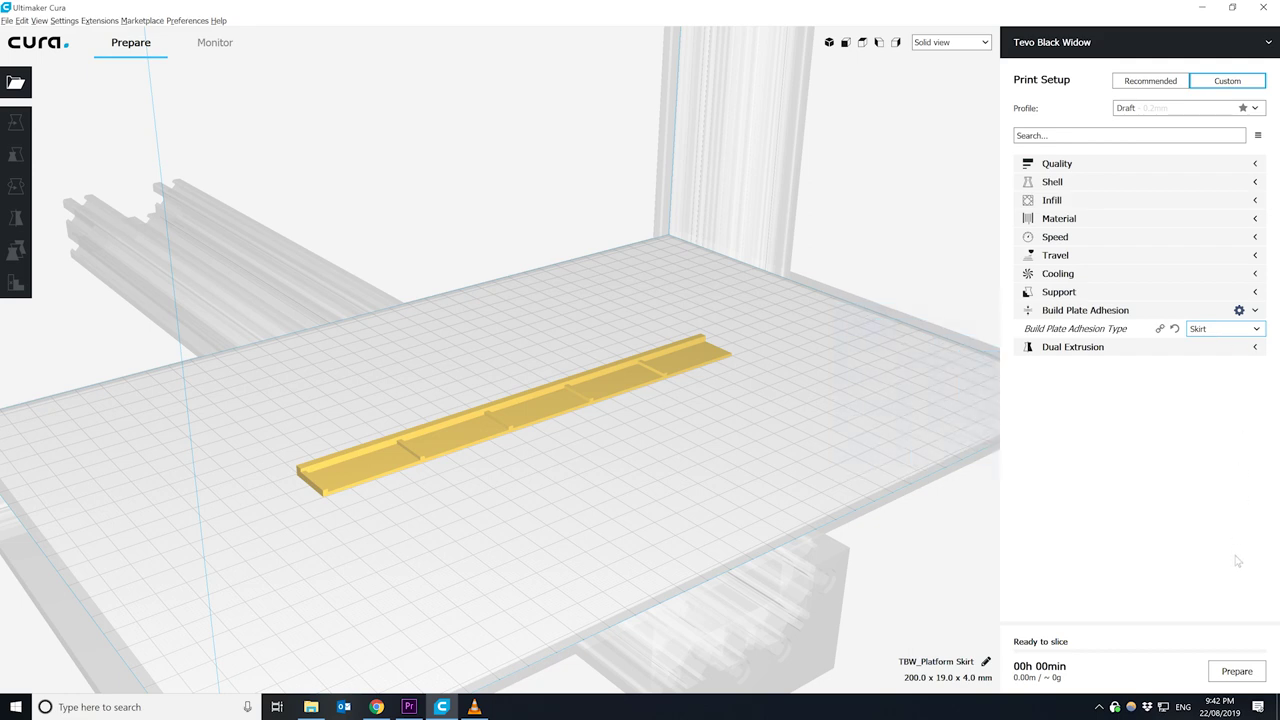
left_click(1256, 678)
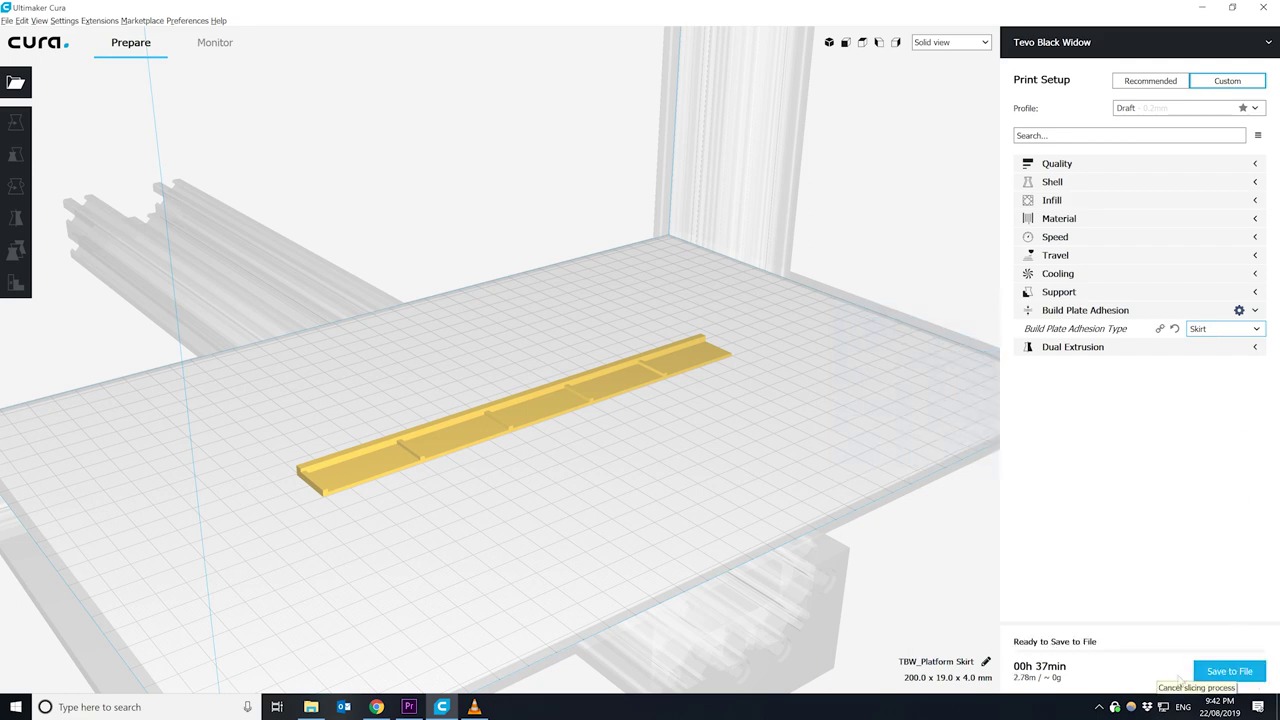
- View the 37-minute time breakdown: 28 minutes skin (76%), 4 inner walls, 2 outer wall
mouse_move(1054, 668)
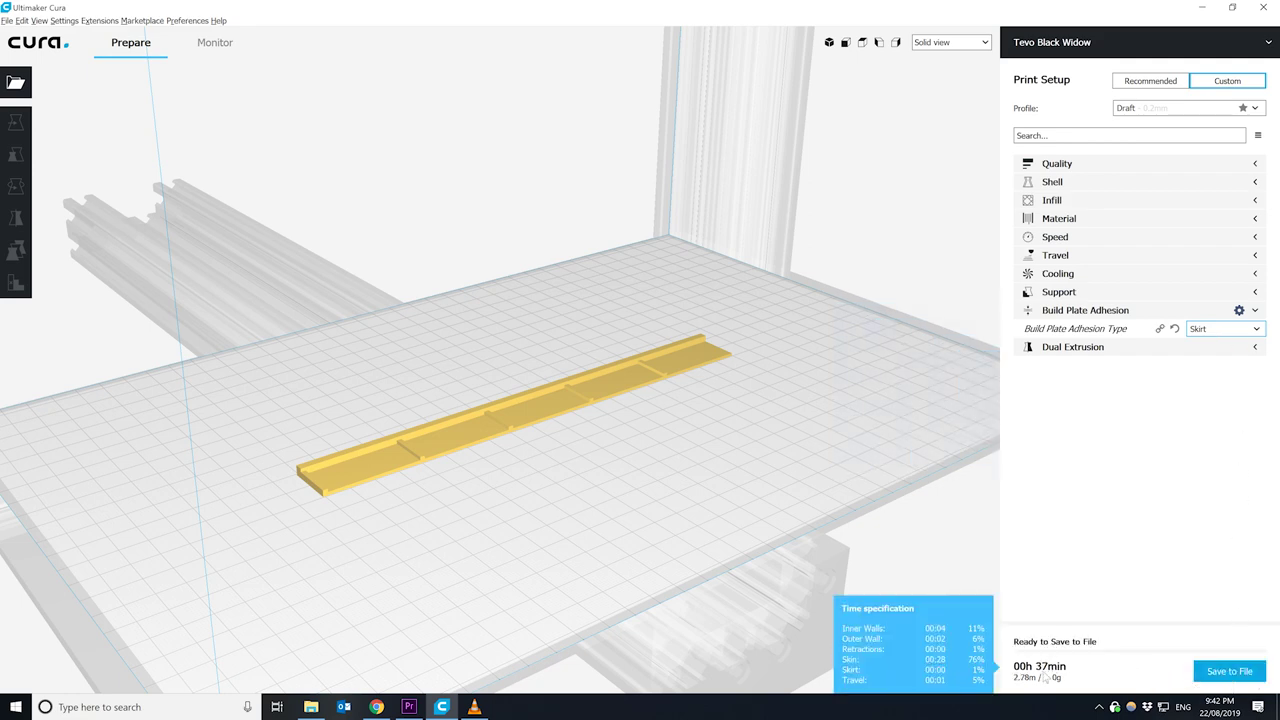